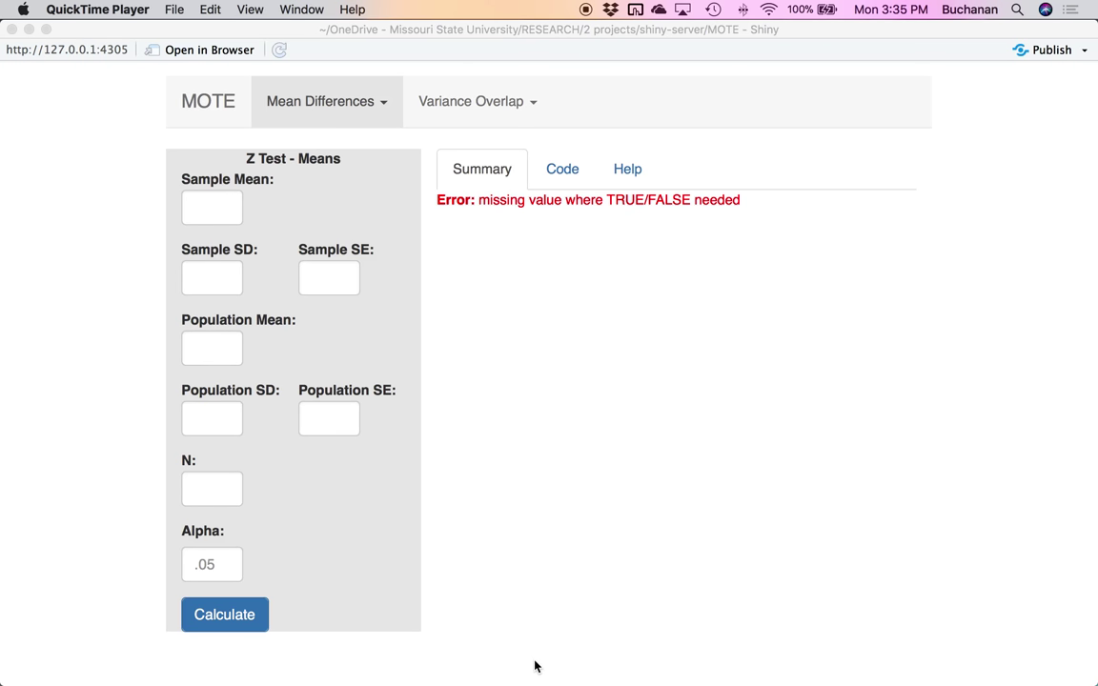
Add 'with a standard deviation 5' after 'test' on the example slide, then shrink the PowerPoint window.
mouse_move(534, 683)
click(705, 646)
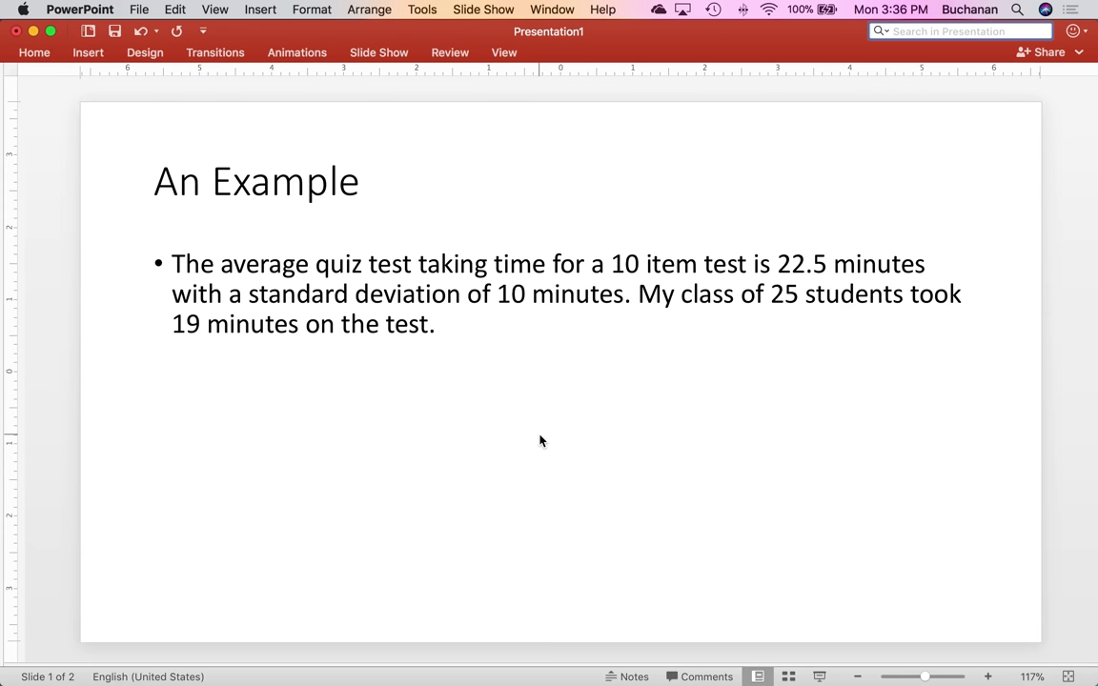
click(433, 326)
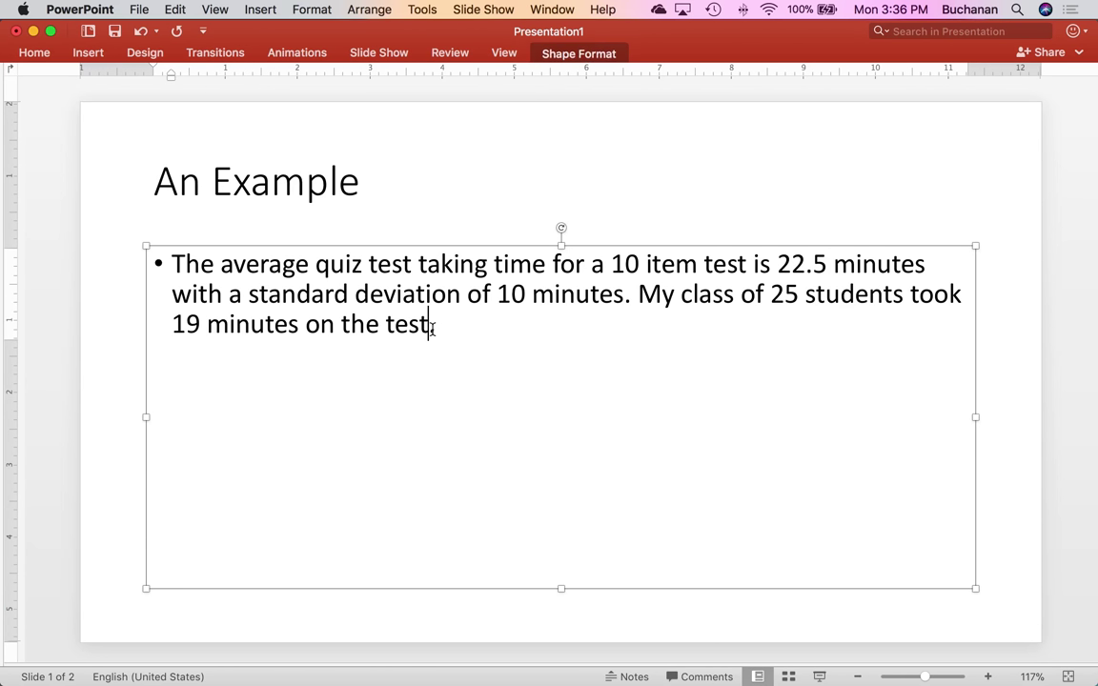
text(with a st)
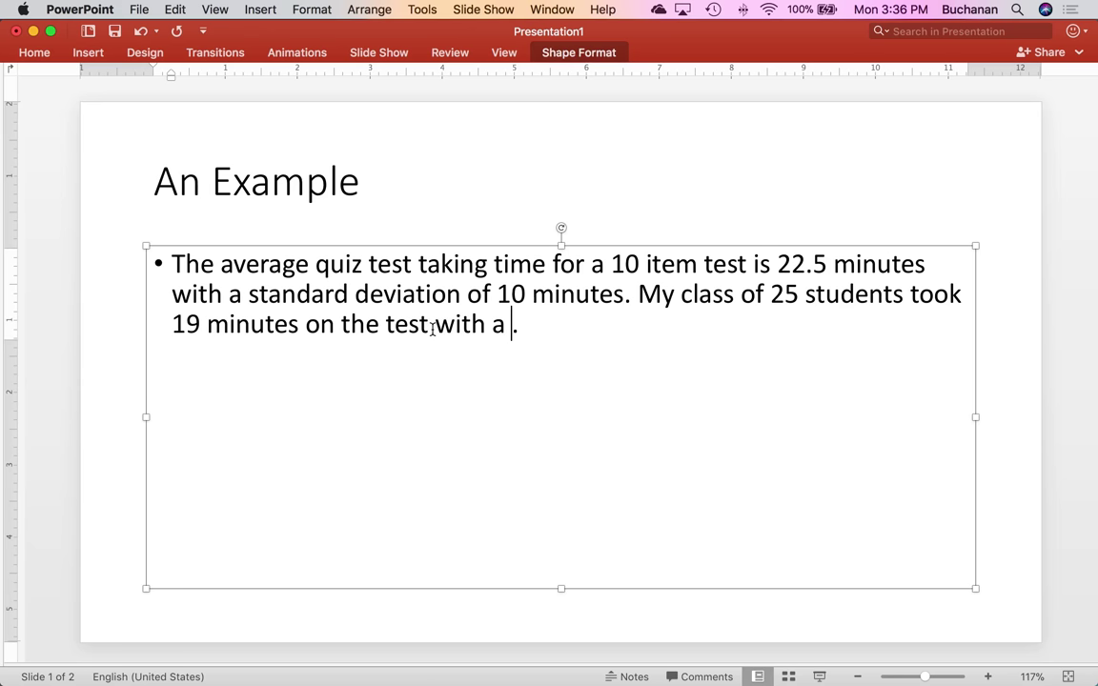
text(nadard)
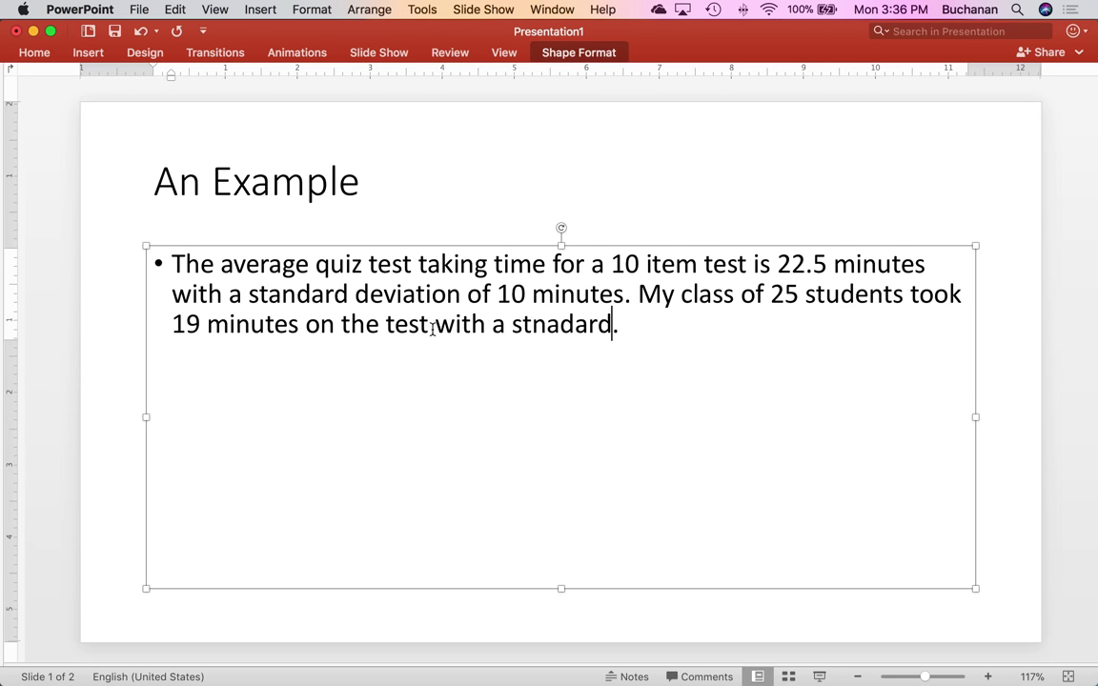
text( deviatio)
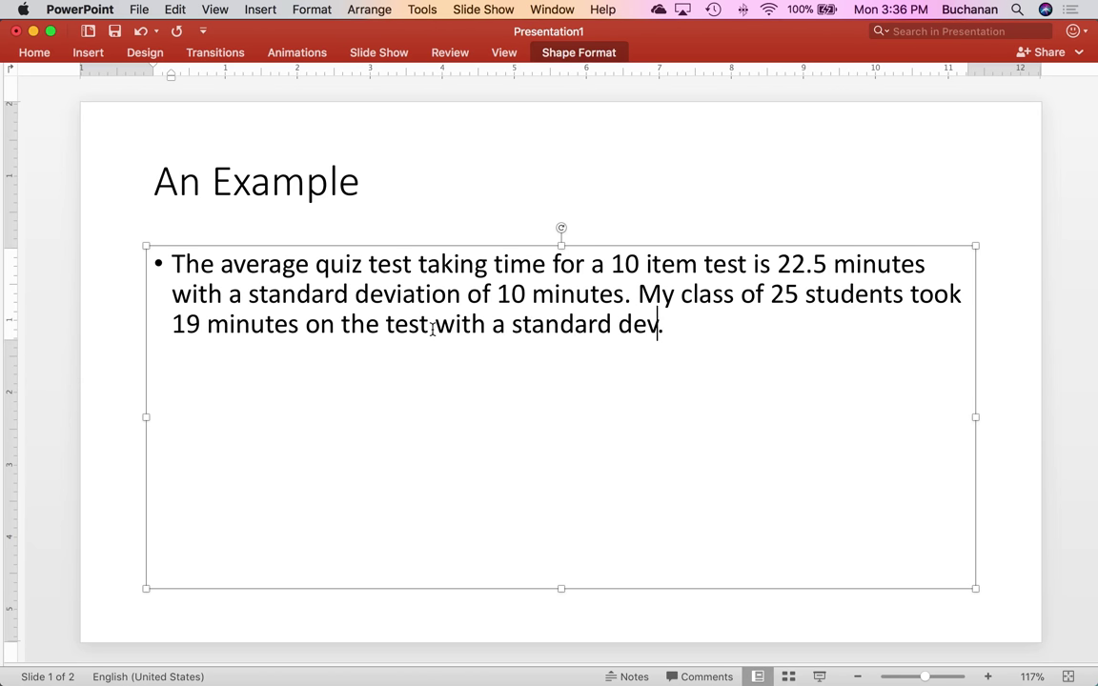
text(n 5)
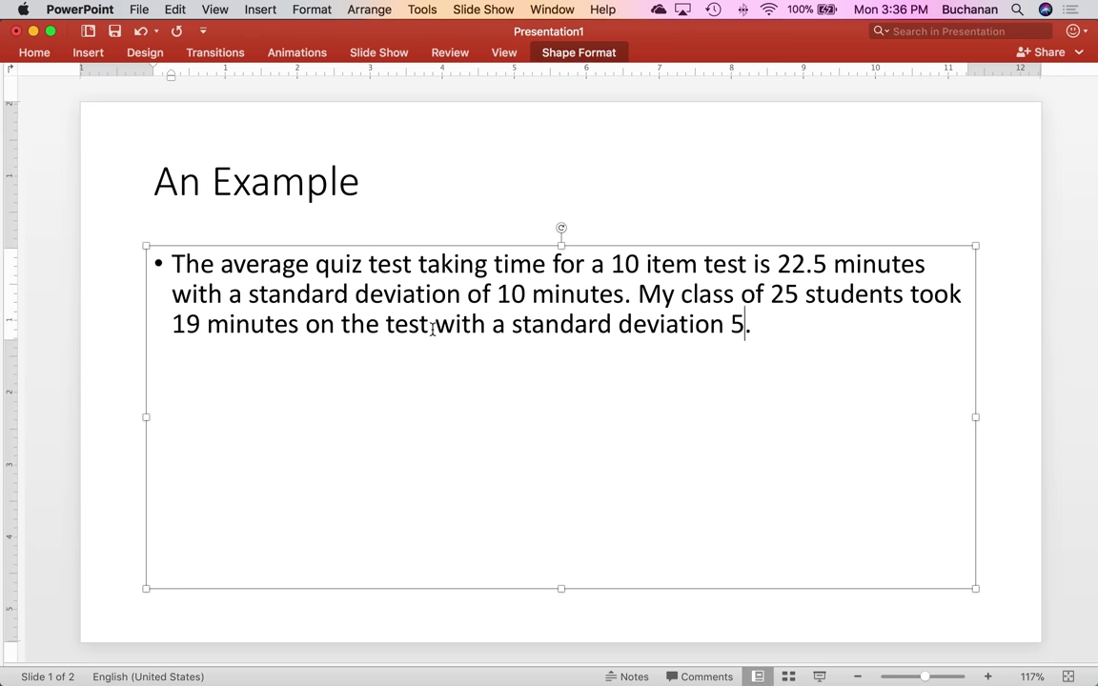
key(End)
double_click(240, 32)
Enter sample mean 19 and sample SD 5, checking the example slide.
click(95, 224)
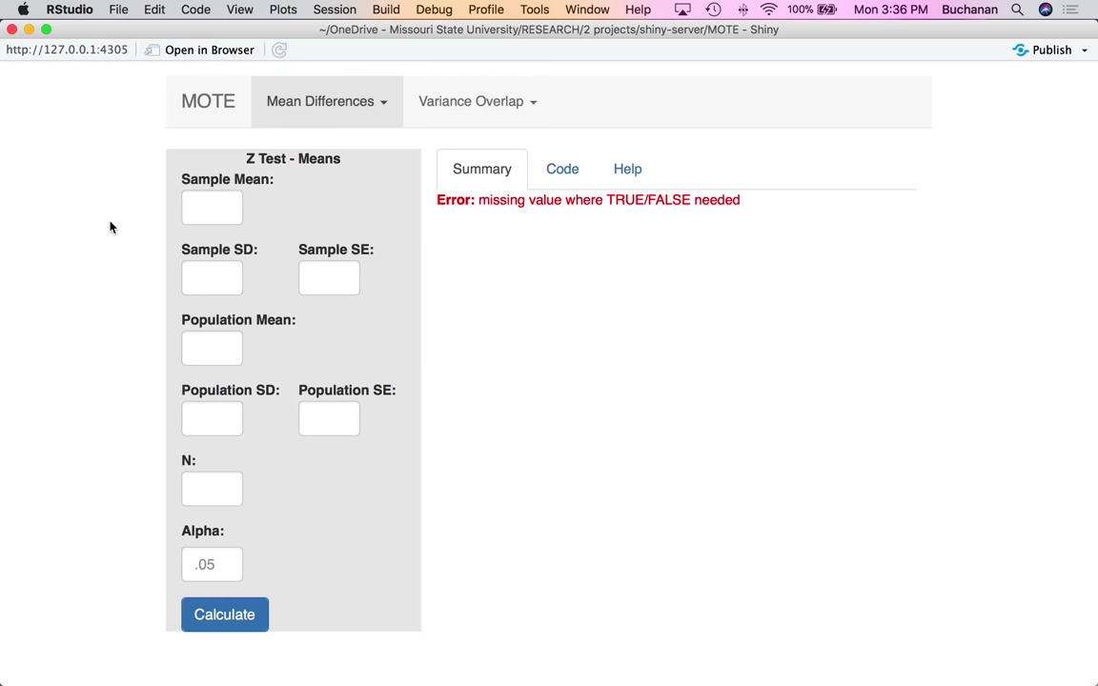
click(220, 204)
text(19)
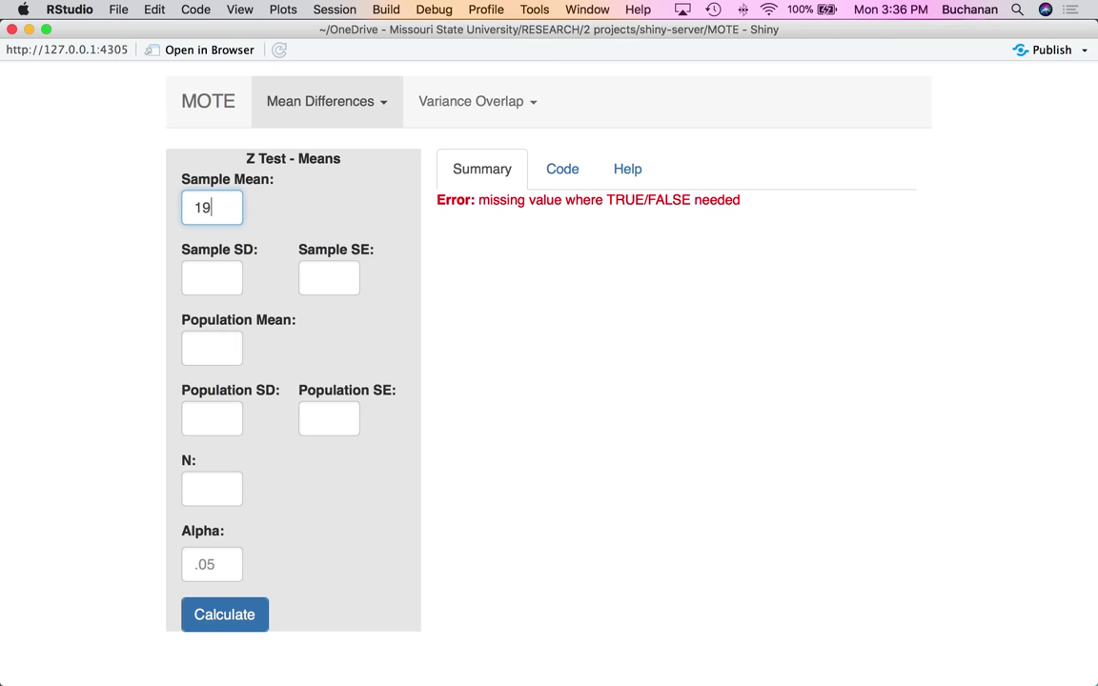
click(215, 286)
mouse_move(713, 679)
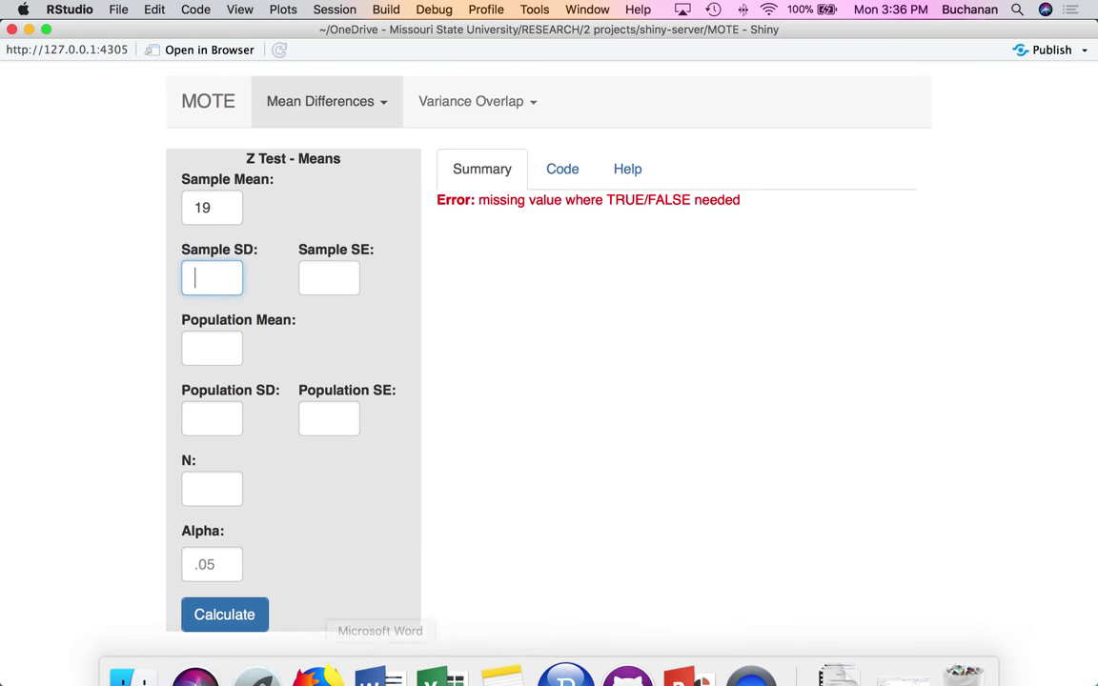
click(713, 680)
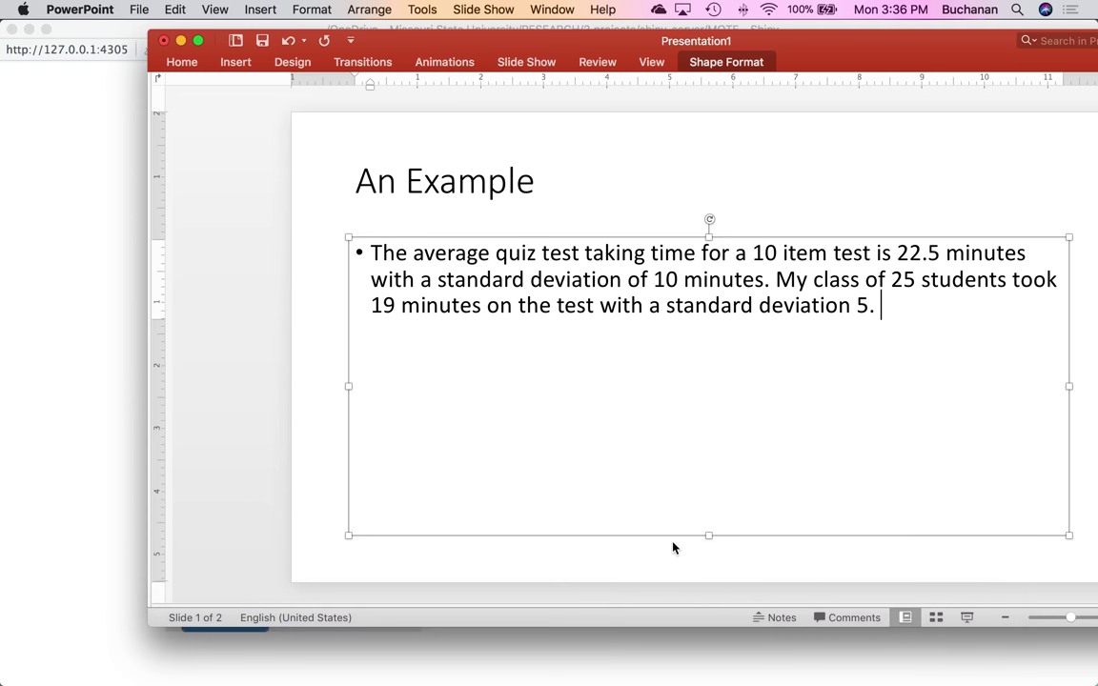
click(69, 439)
text(5)
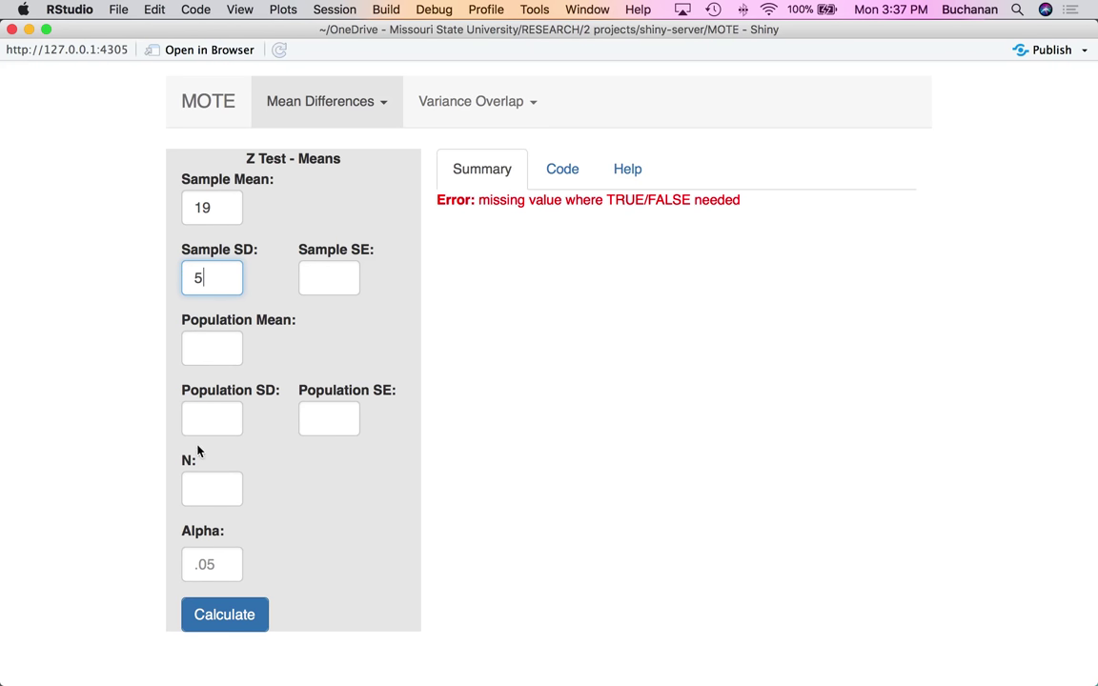
Enter population mean 22.5, population SD 10 and N 25.
click(213, 358)
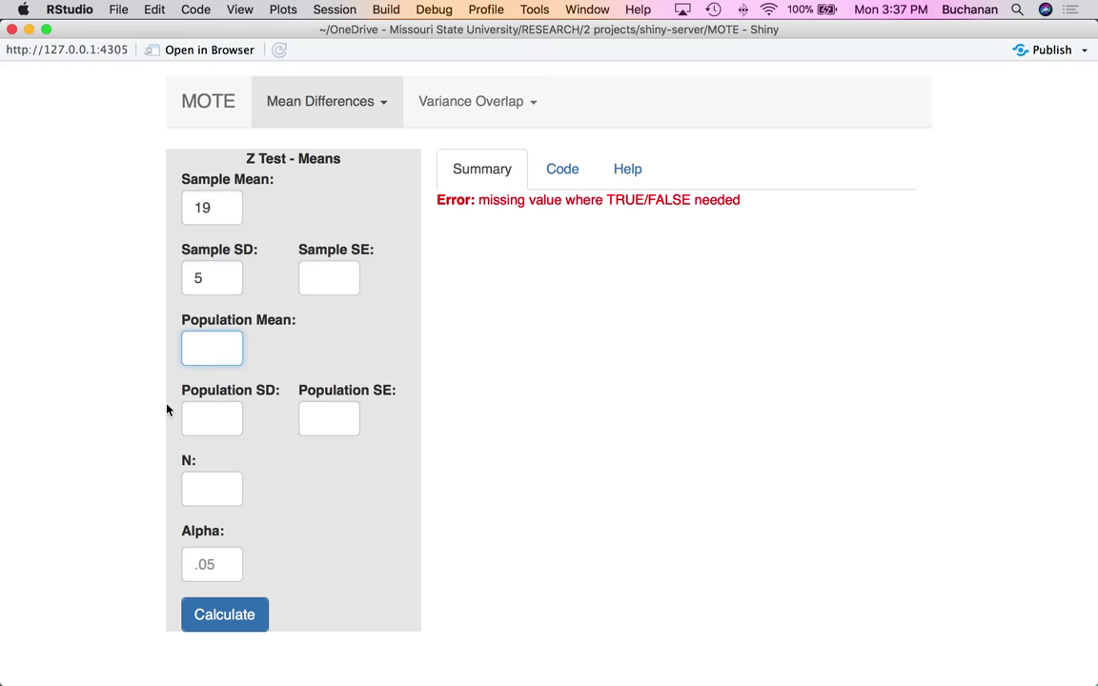
text(22.5)
click(211, 419)
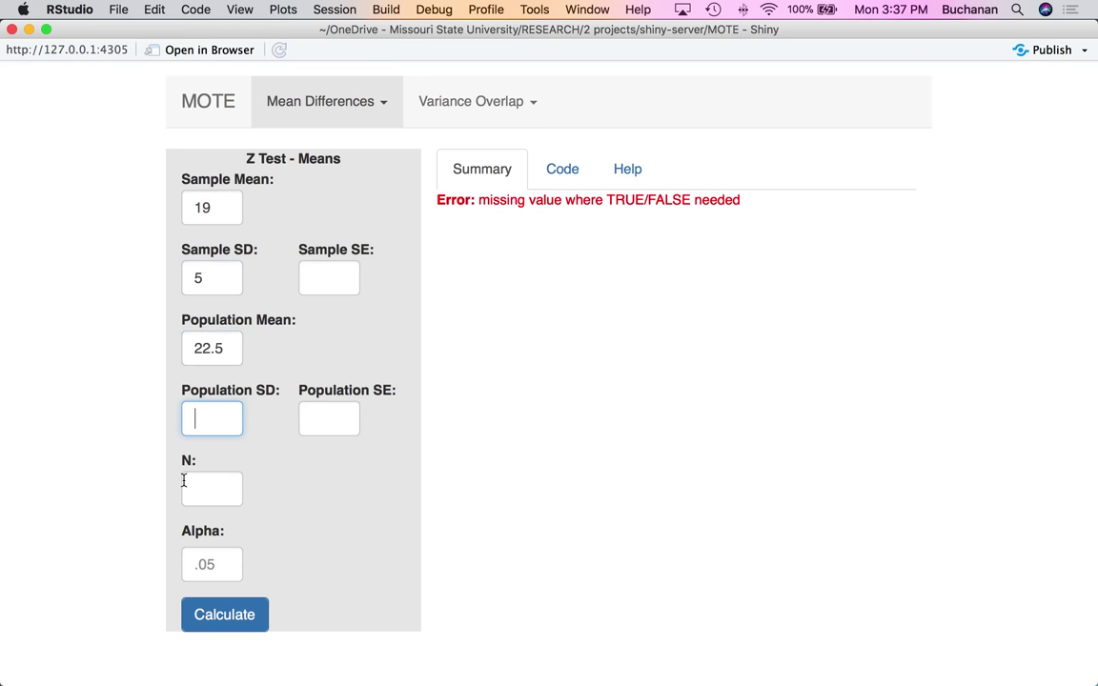
key(ctrl+Up)
click(213, 520)
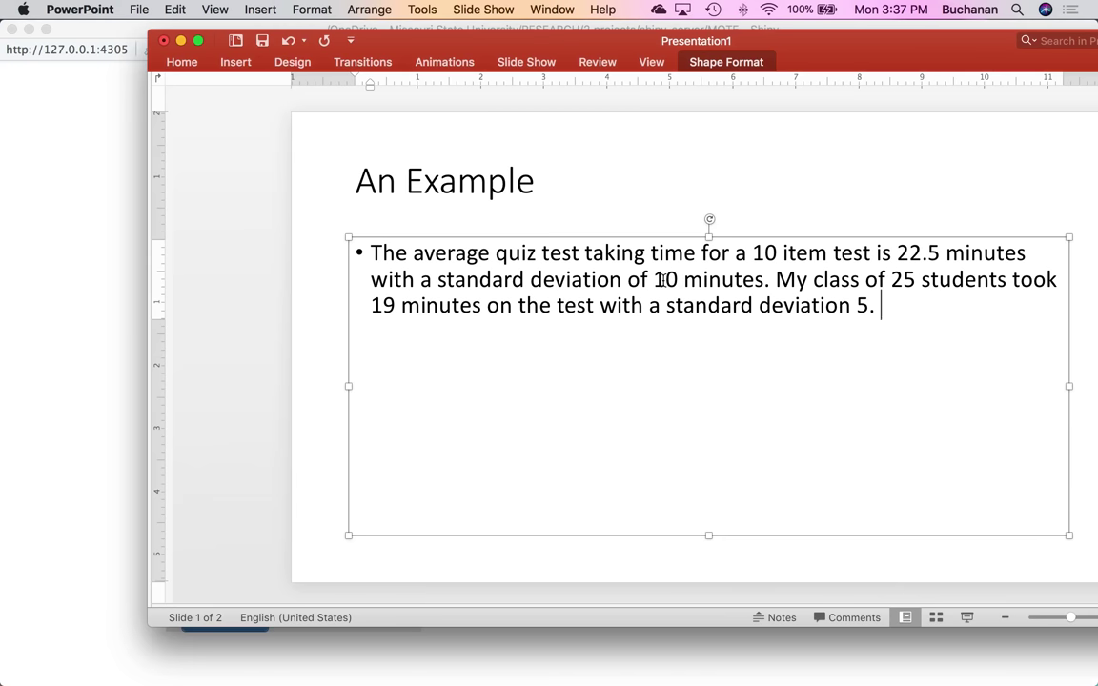
click(79, 350)
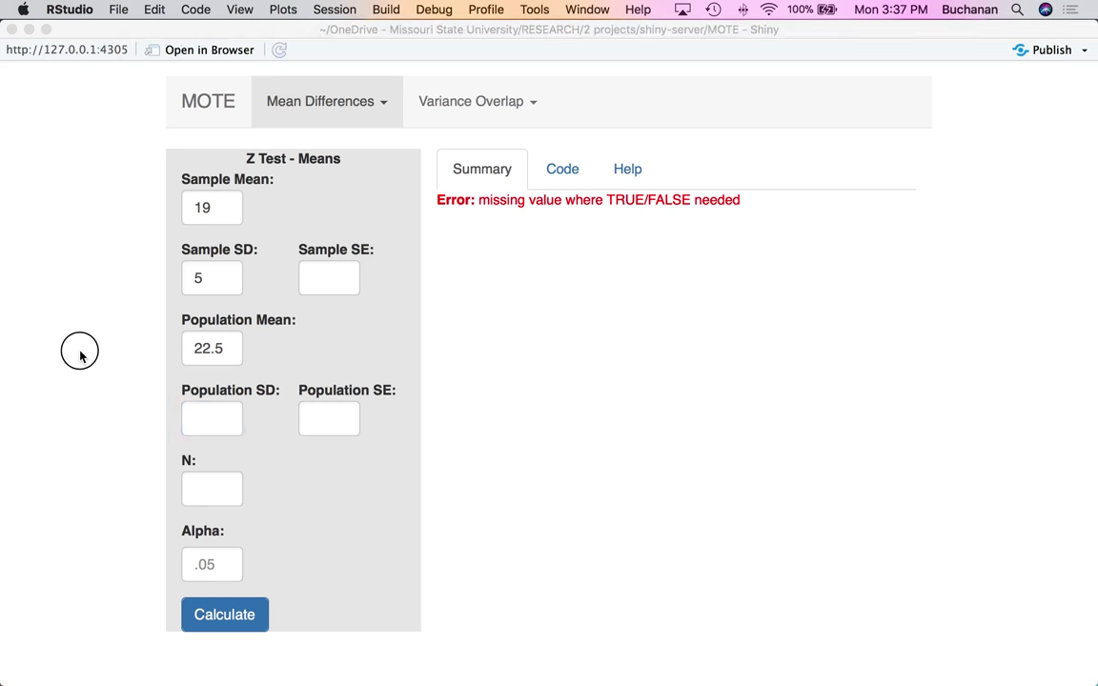
text(10)
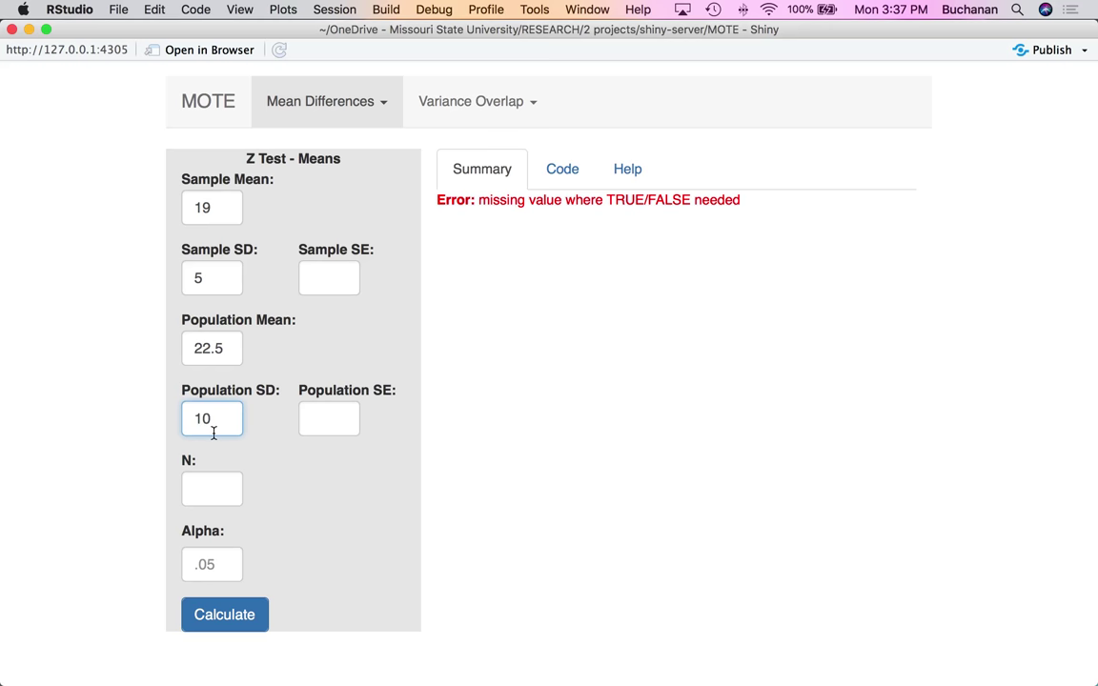
click(196, 491)
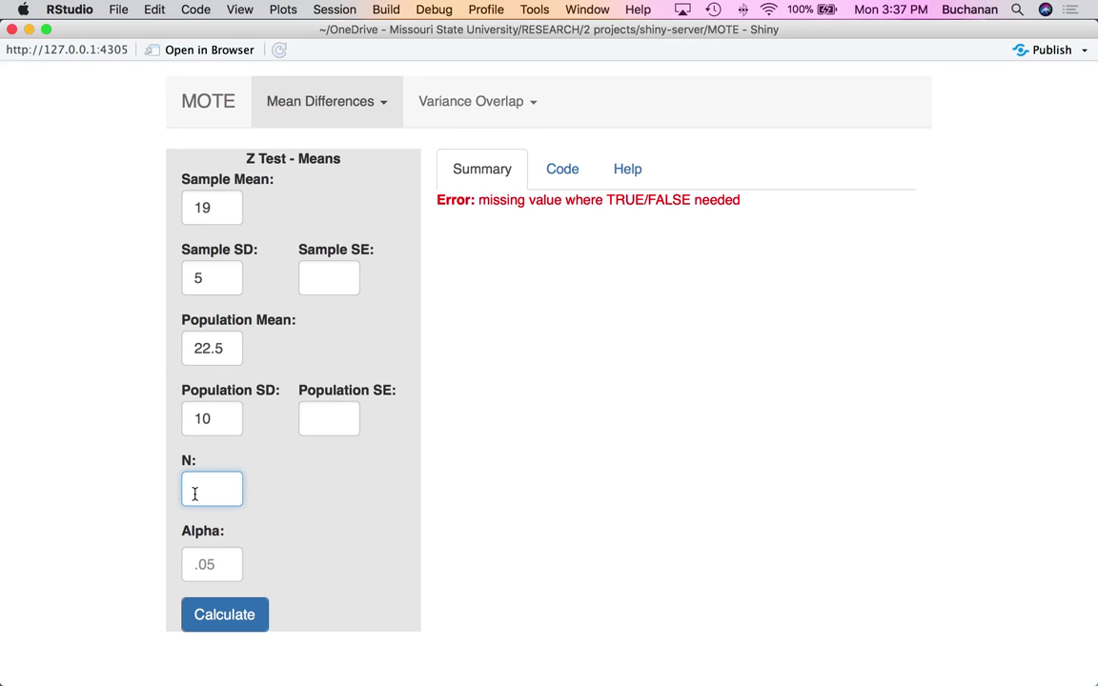
text(25)
click(212, 566)
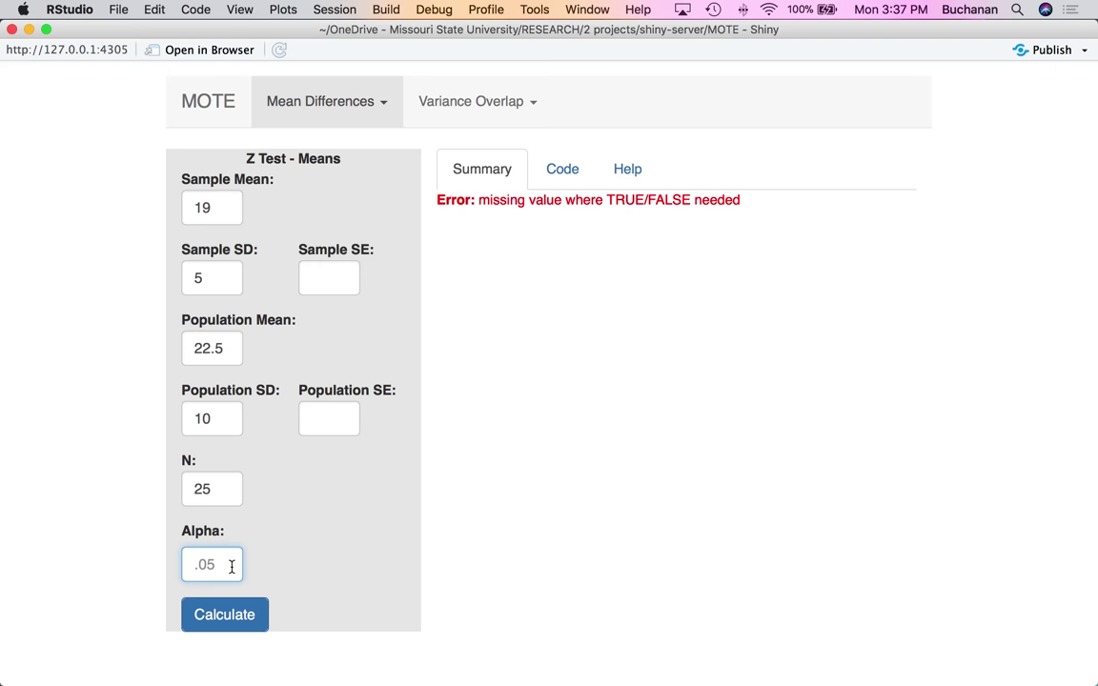
Set alpha to .05 and calculate, giving d = -0.35, Z = -1.75, p = .080.
text(.05)
click(236, 610)
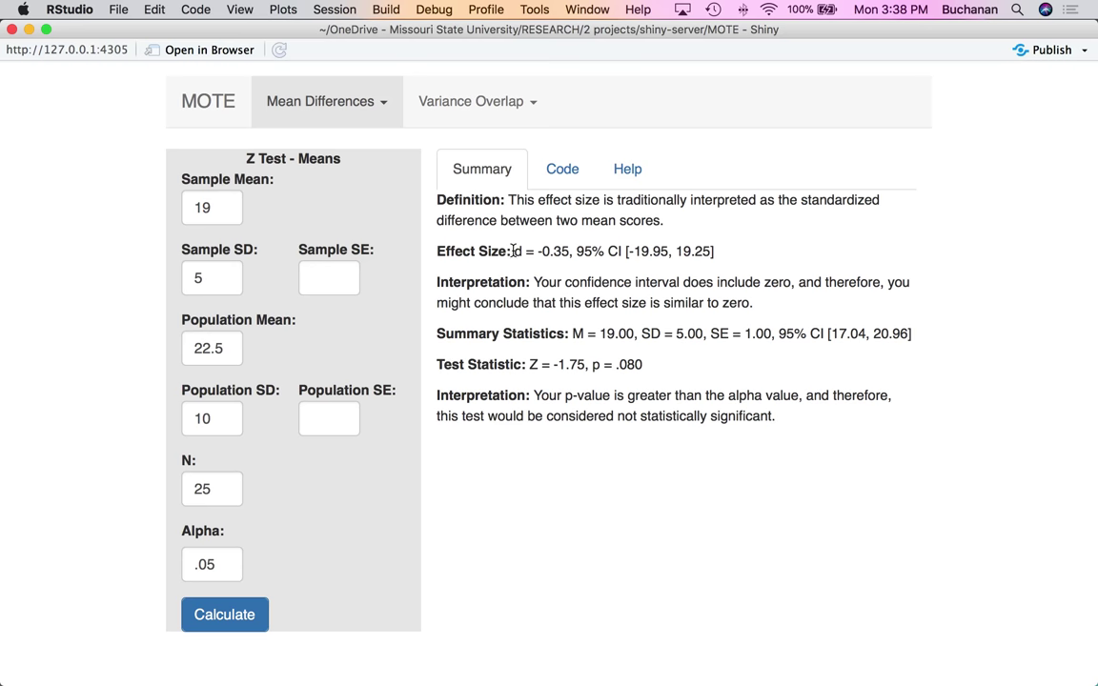
Highlight the effect size d = -0.35 in the Summary output.
drag(515, 253, 570, 253)
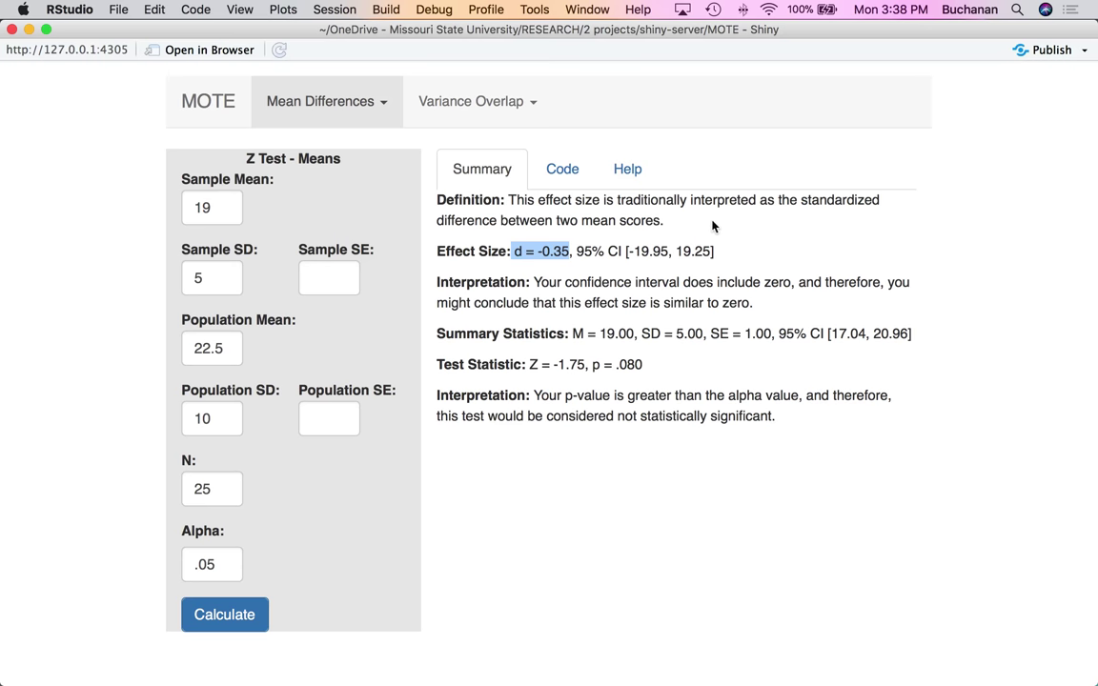
Highlight the effect size's 95% CI and the summary statistics line with SE = 1.00.
click(579, 250)
drag(580, 251, 741, 248)
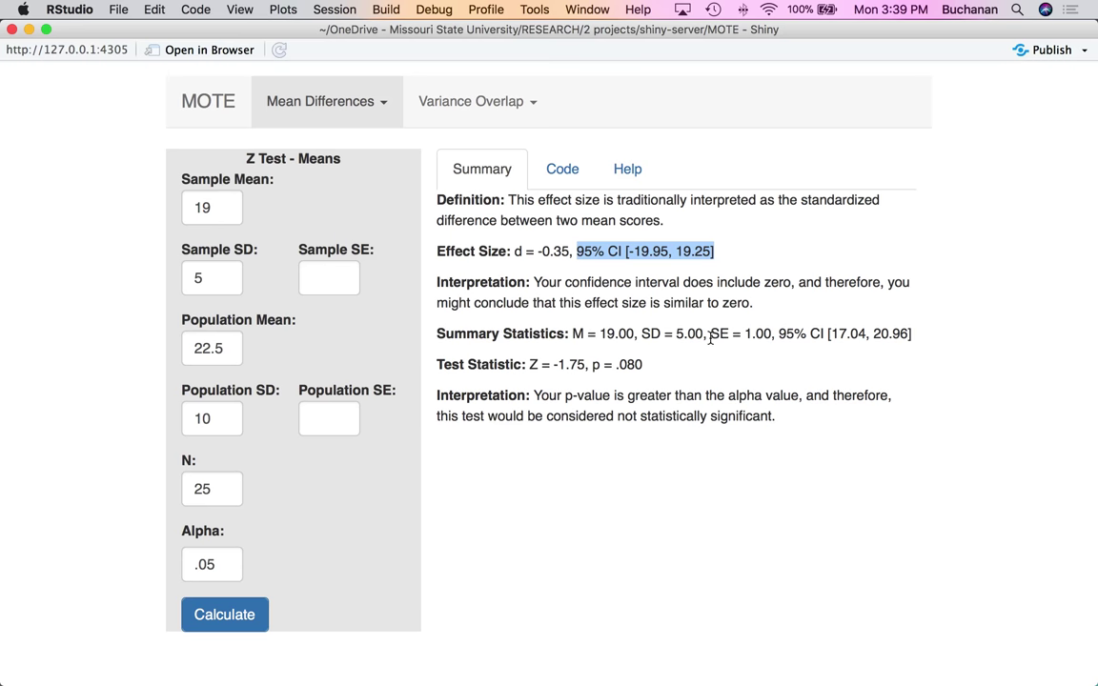
drag(709, 334, 922, 335)
click(791, 336)
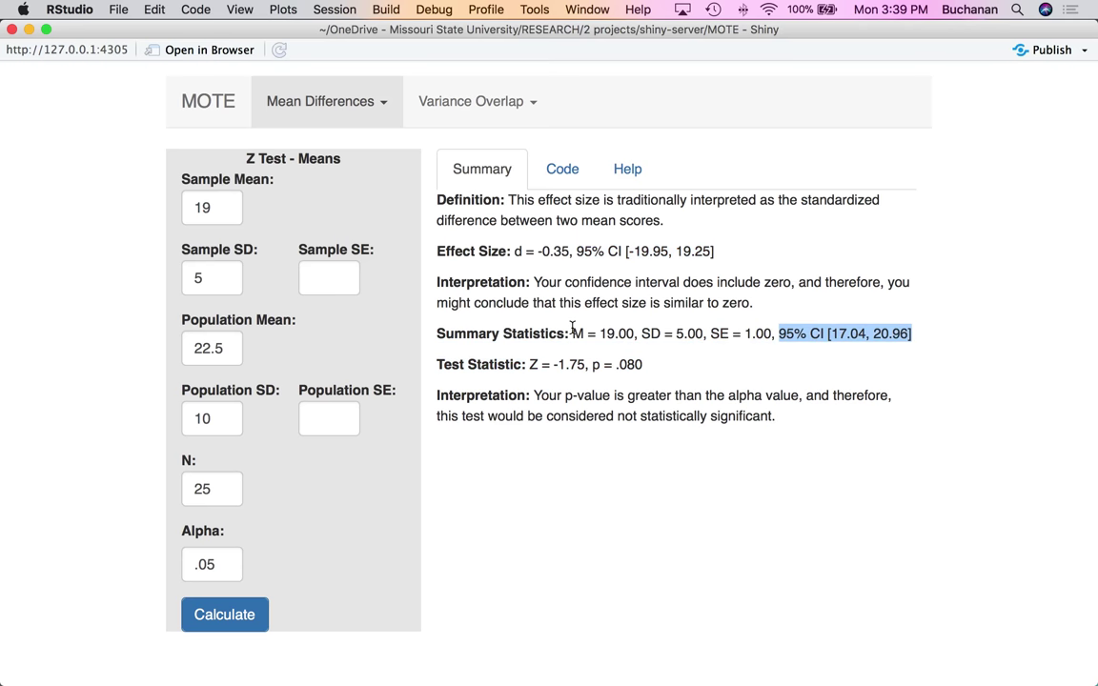
drag(573, 334, 961, 328)
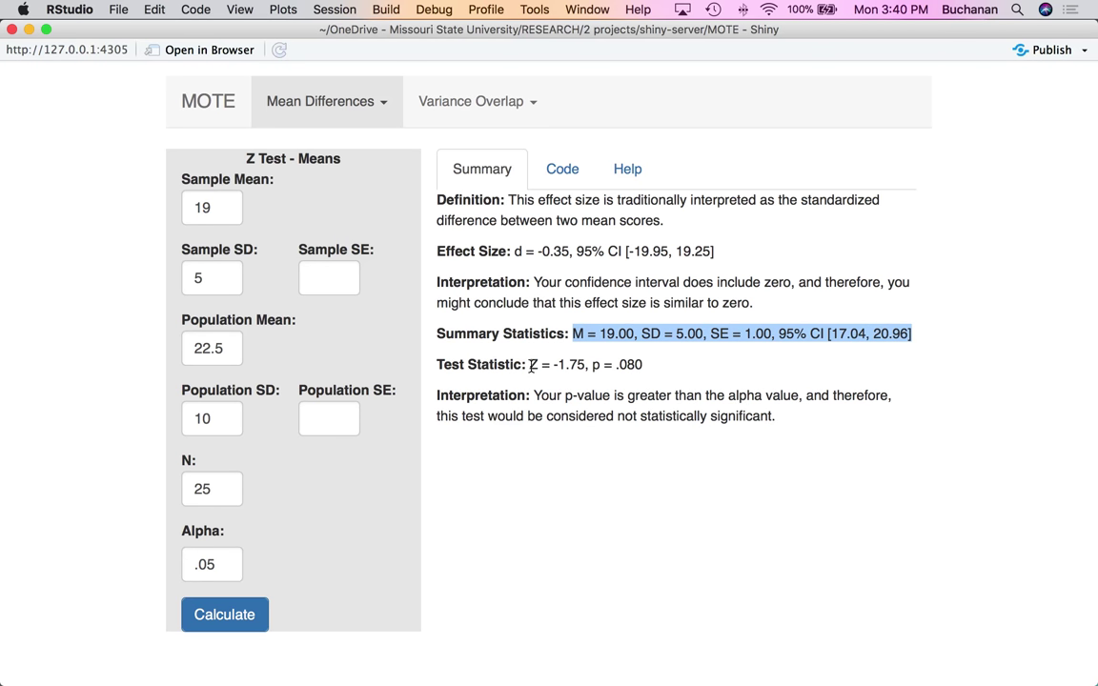
Highlight Z = -1.75, p = .080 and the not-significant interpretation paragraph.
drag(531, 365, 646, 364)
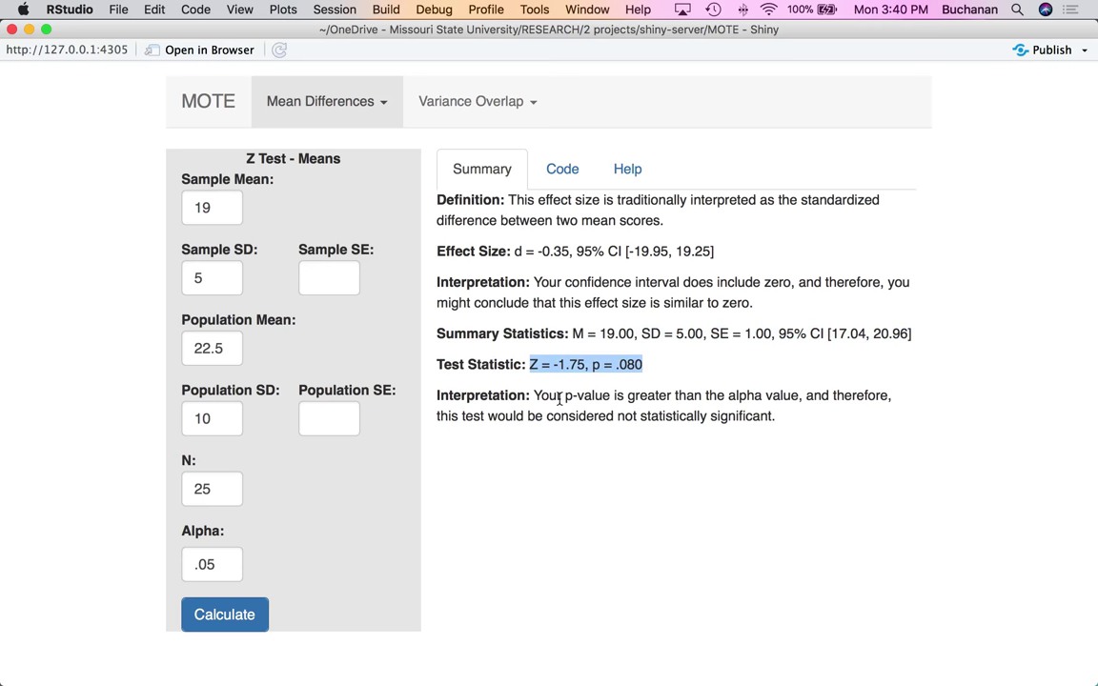
drag(437, 395, 853, 408)
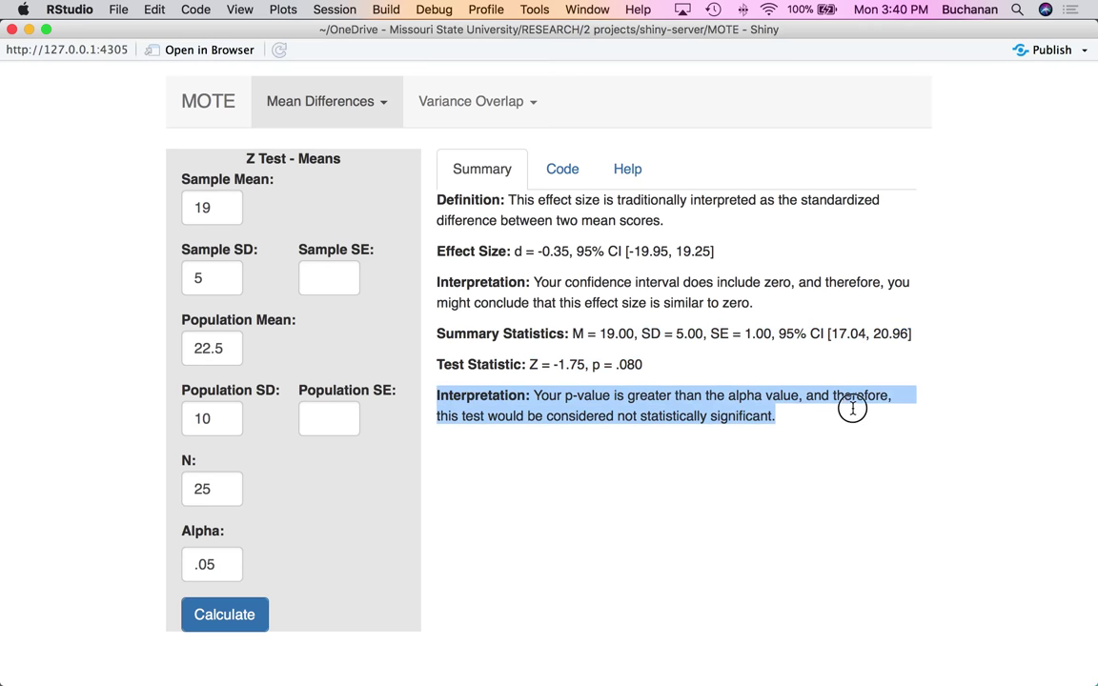
click(768, 416)
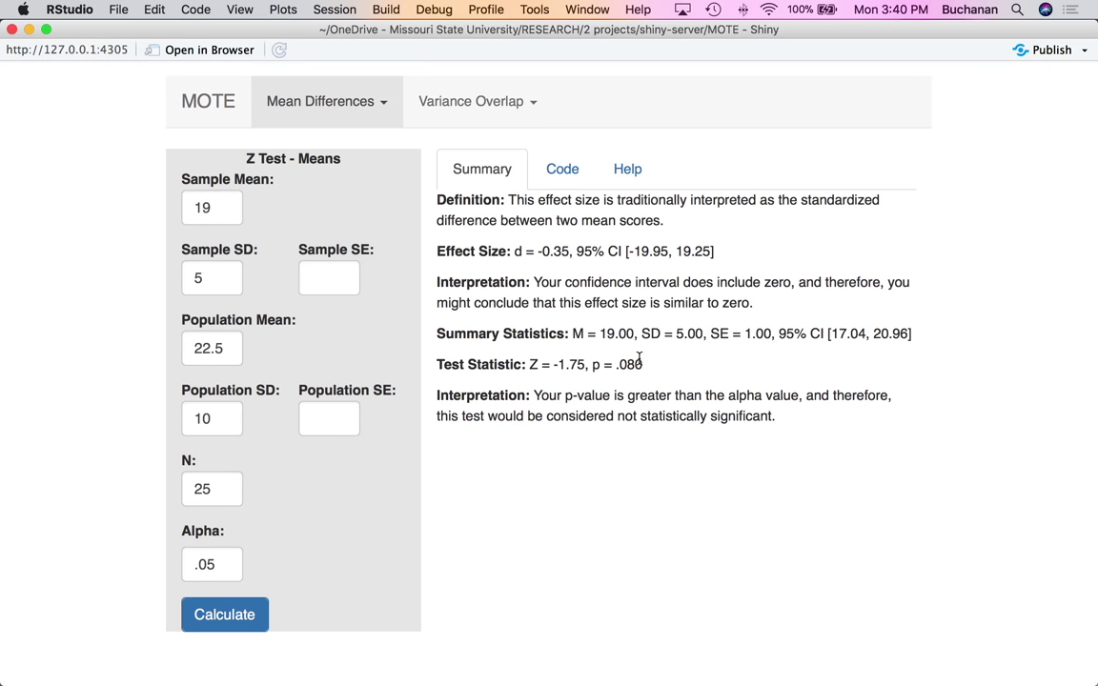
Change alpha to .10, recalculate, and highlight the now-significant interpretation.
click(214, 565)
key(BackSpace)
key(BackSpace)
key(BackSpace)
text(.10)
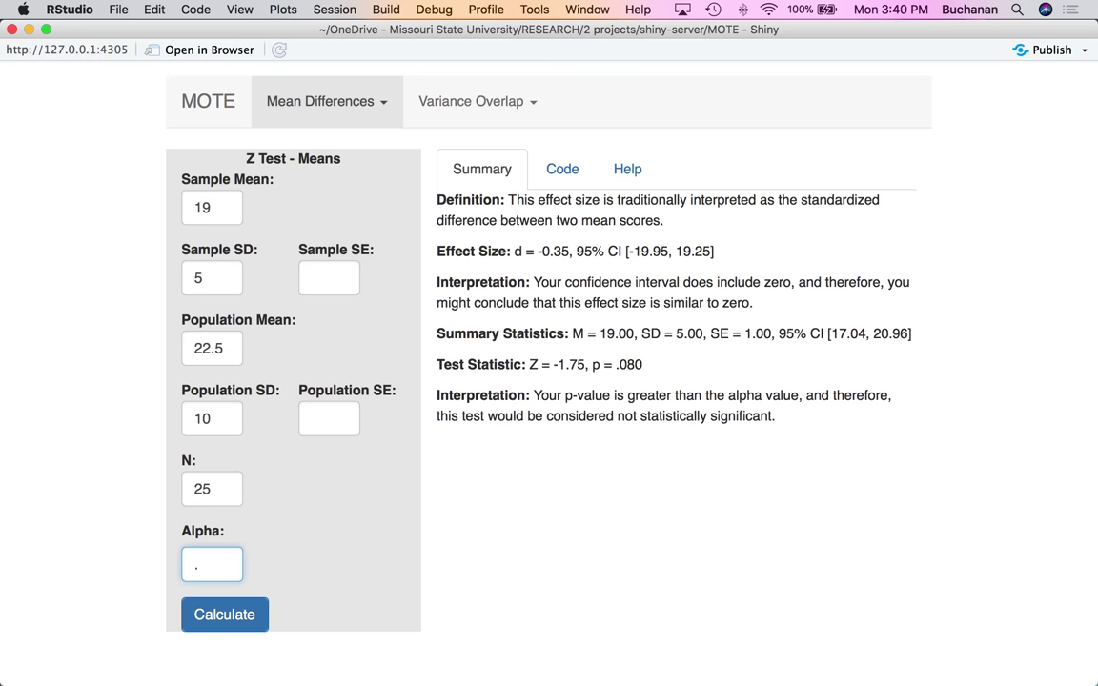
click(203, 618)
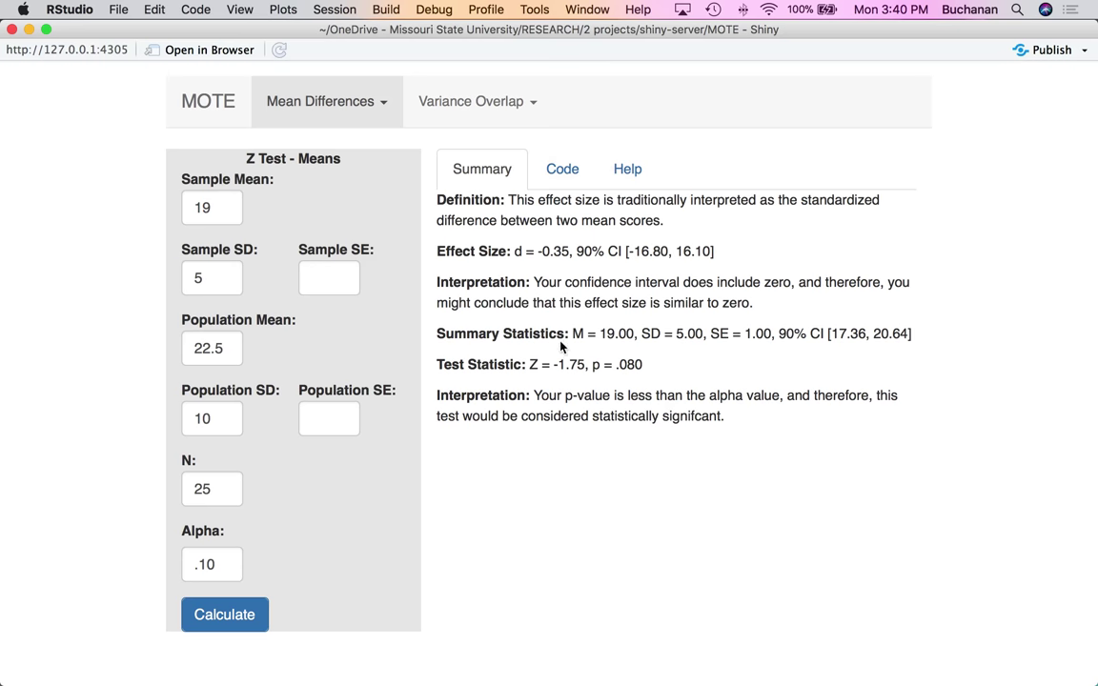
drag(533, 399, 739, 424)
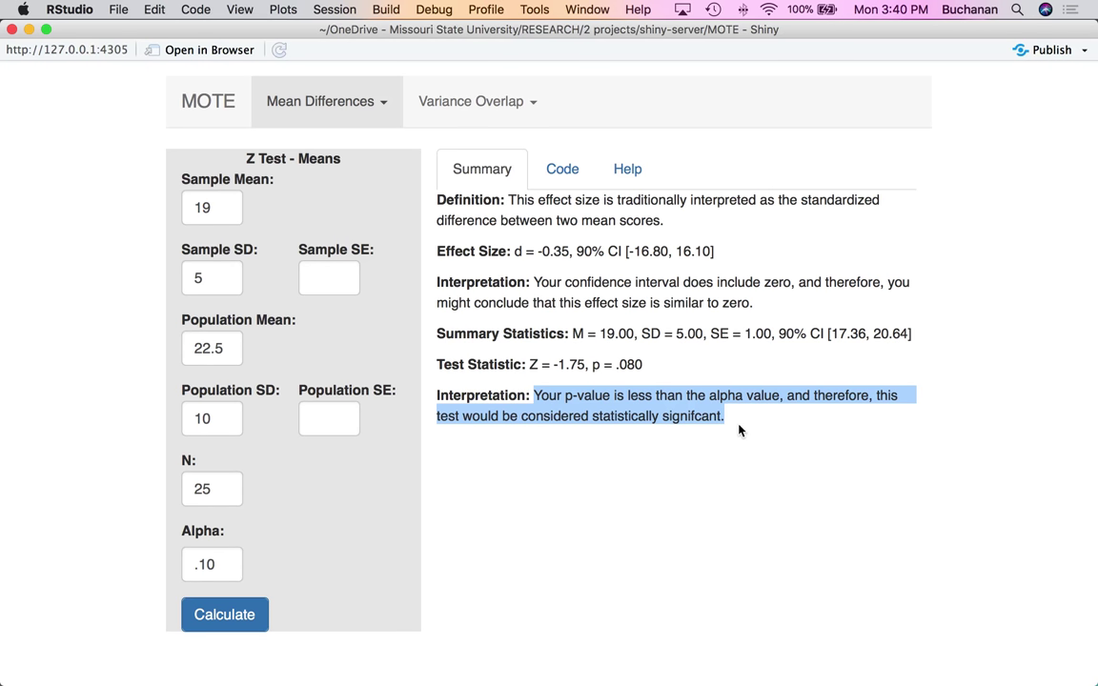
Scroll through the d and Z formulas and d.z.mean documentation in the Code tab.
click(551, 175)
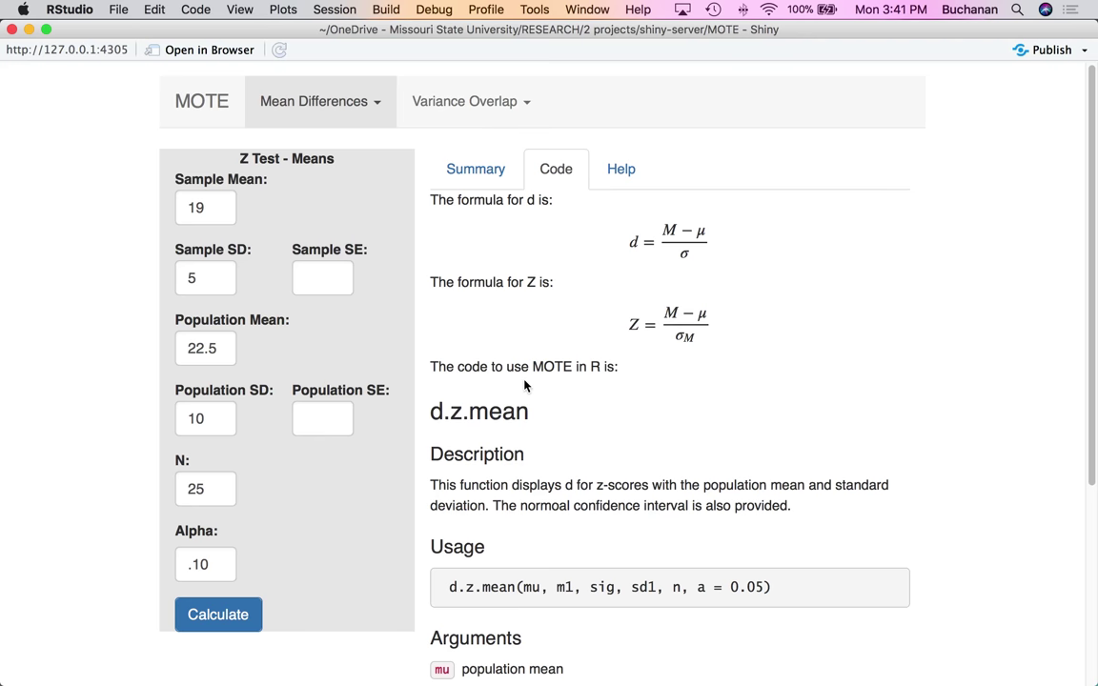
scroll(525, 385, down, 1)
scroll(524, 385, down, 5)
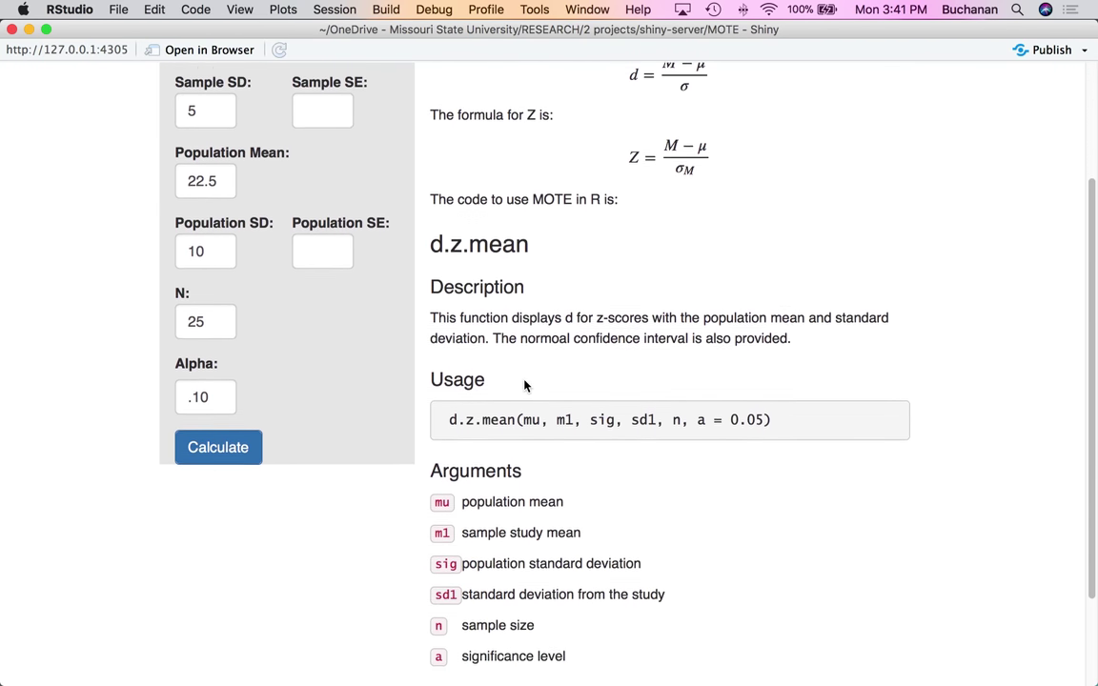
scroll(524, 385, down, 1)
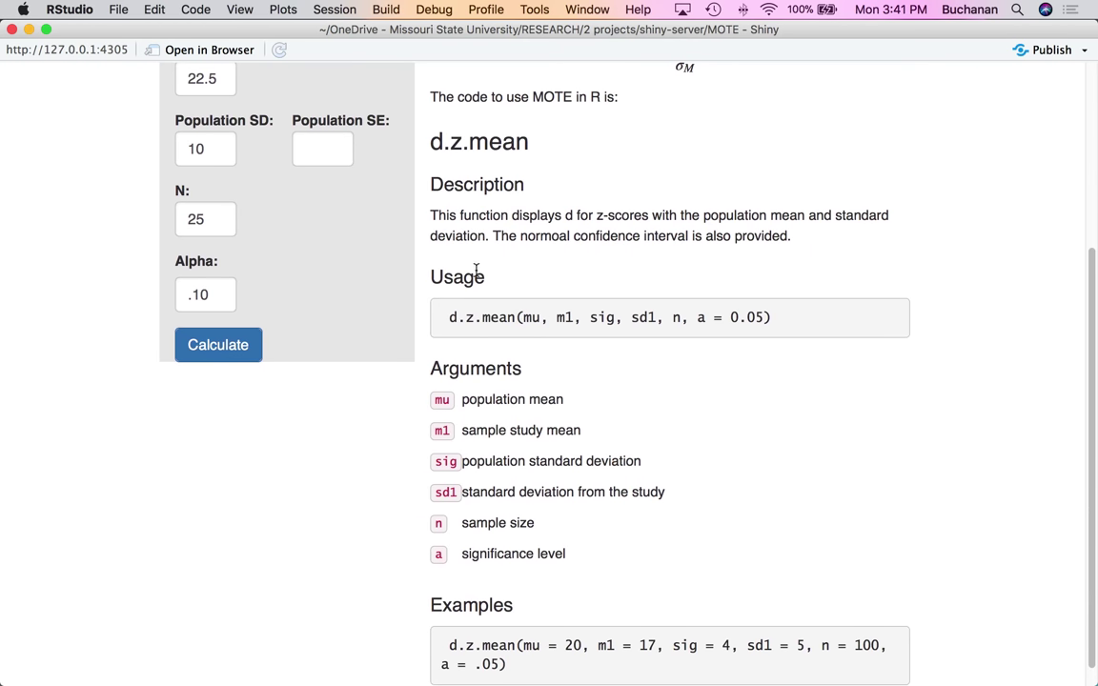
scroll(623, 458, down, 1)
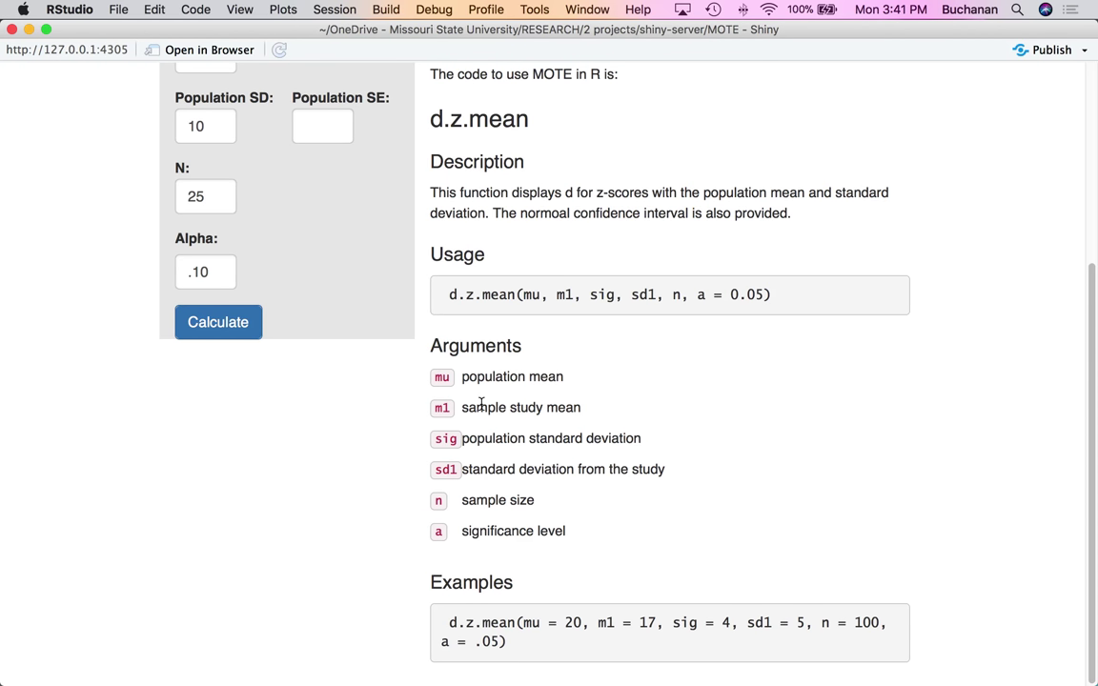
scroll(482, 405, up, 2)
scroll(481, 405, up, 8)
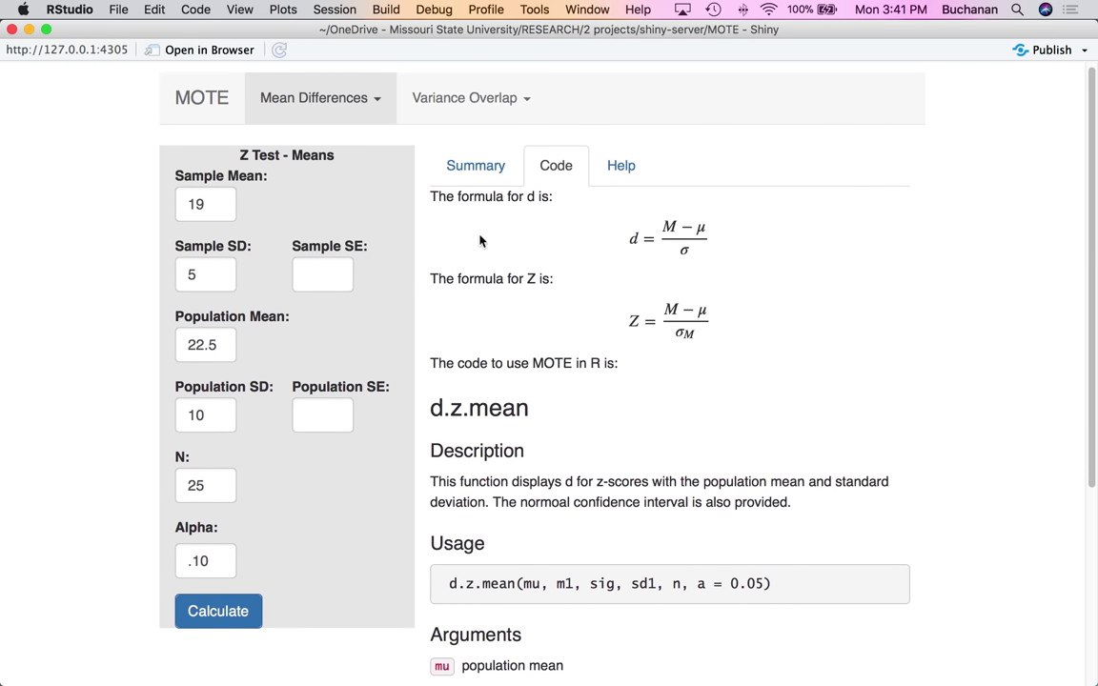
Return to the Summary results and bring the PowerPoint example slides to the front.
click(464, 170)
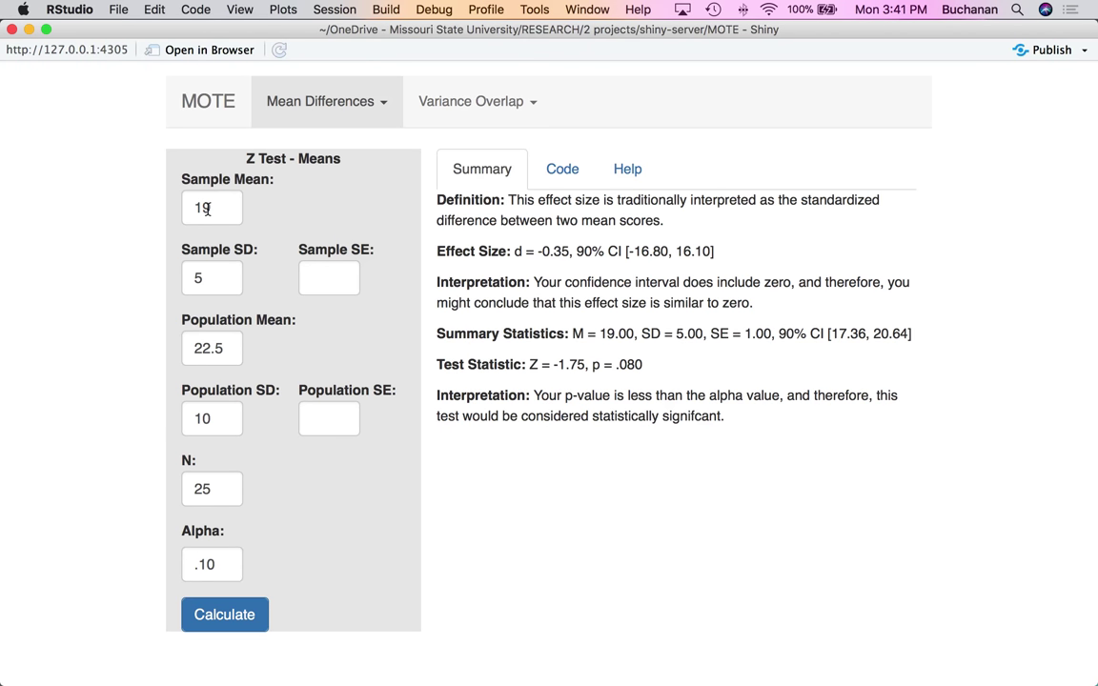
key(ctrl+Up)
click(309, 472)
Show the Second Example slide on Baylor's MFTP scores, then return to MOTE.
click(309, 472)
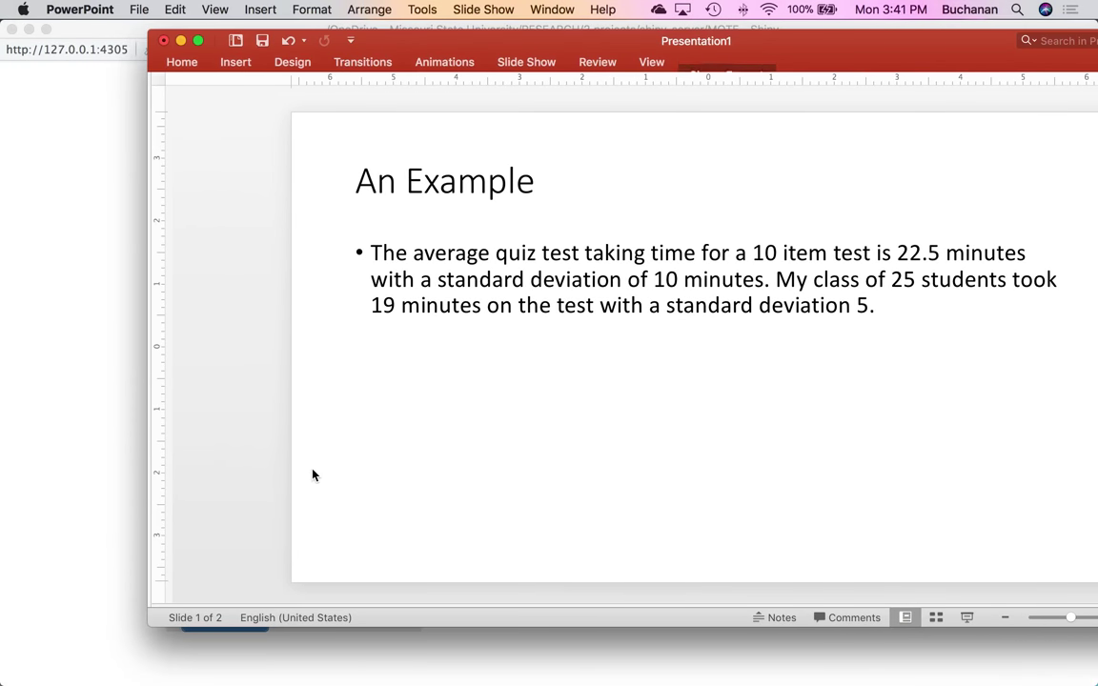
key(Page_Down)
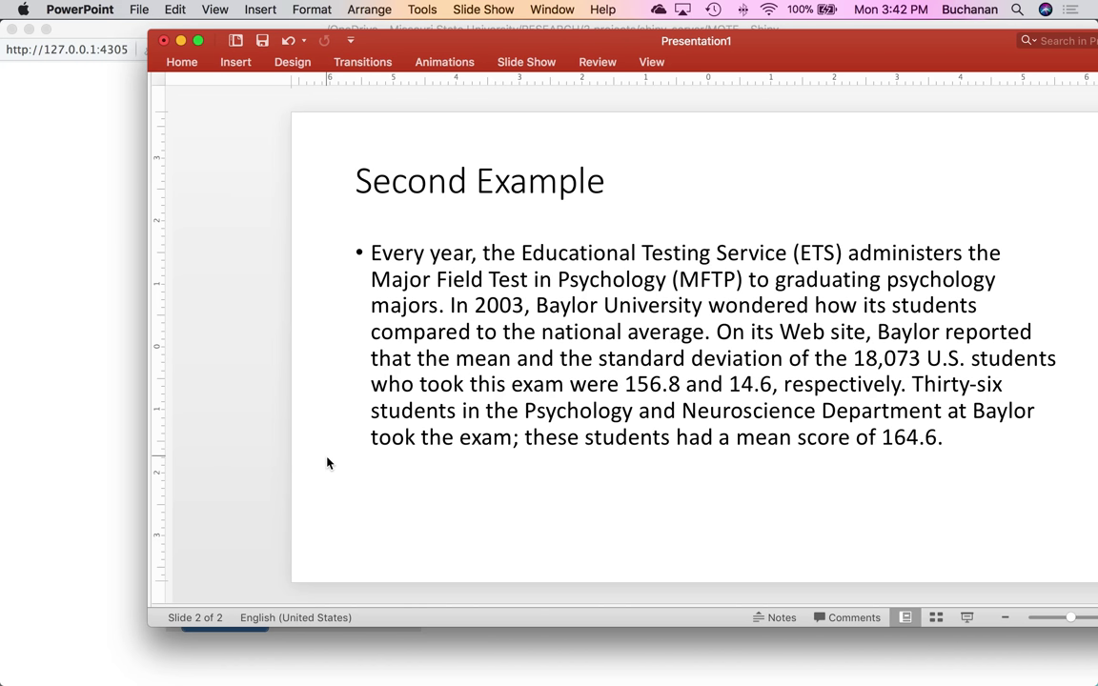
click(110, 443)
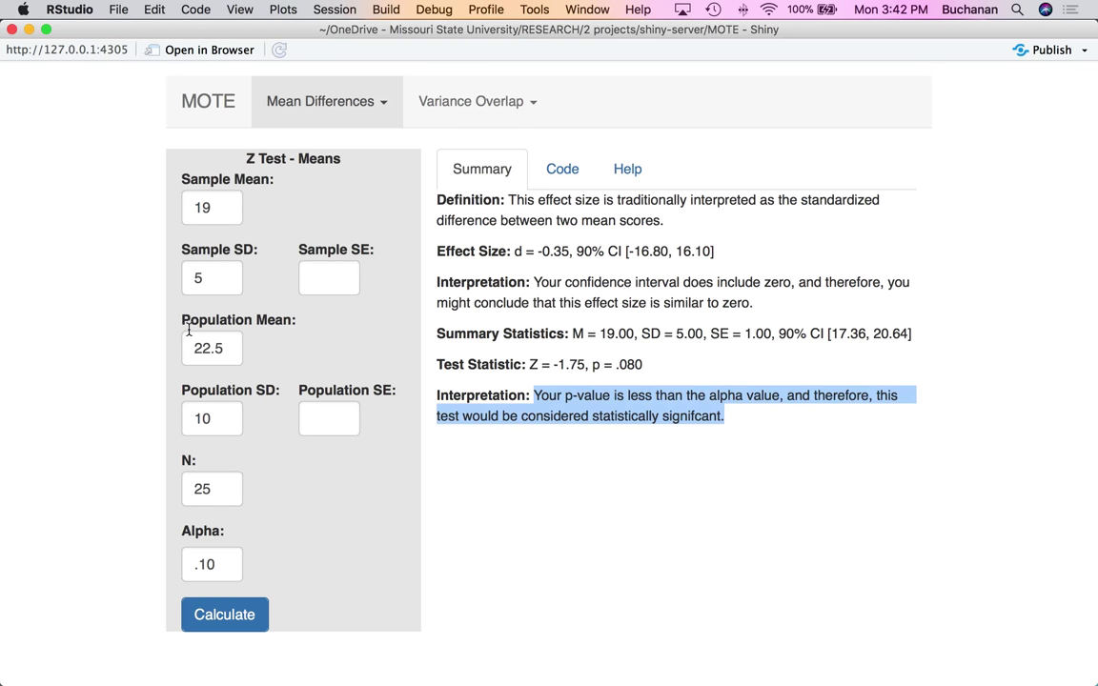
Replace population mean with 156.8 and population SD with 14.6, checking the slide.
drag(223, 348, 140, 313)
text(15)
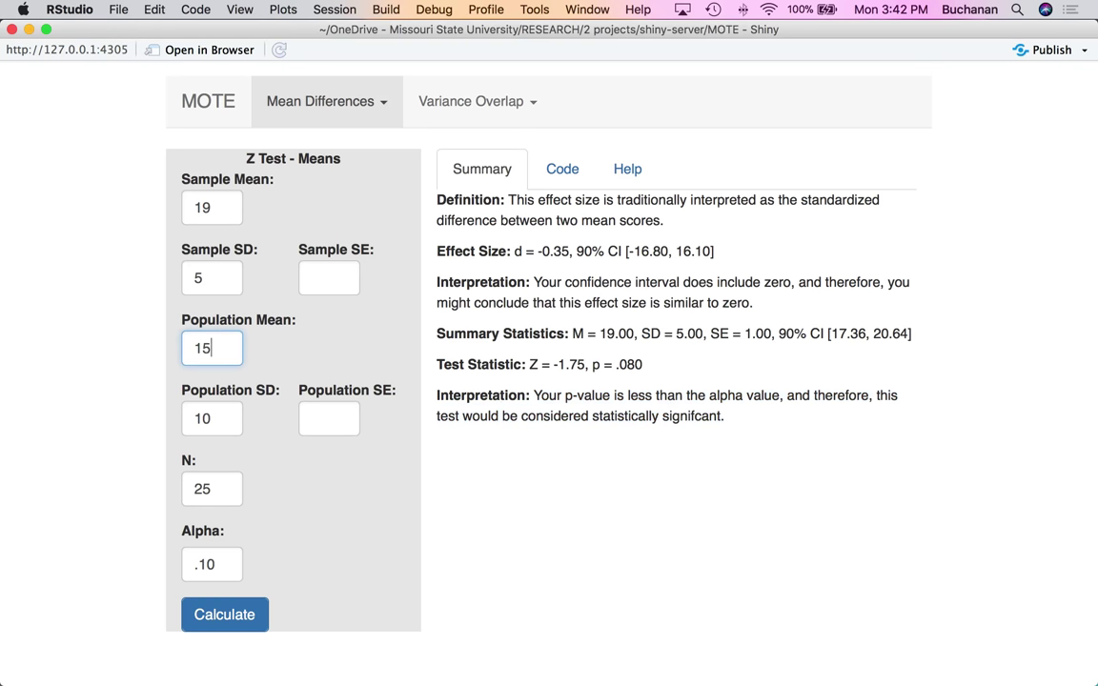
text(6.8)
drag(220, 417, 134, 418)
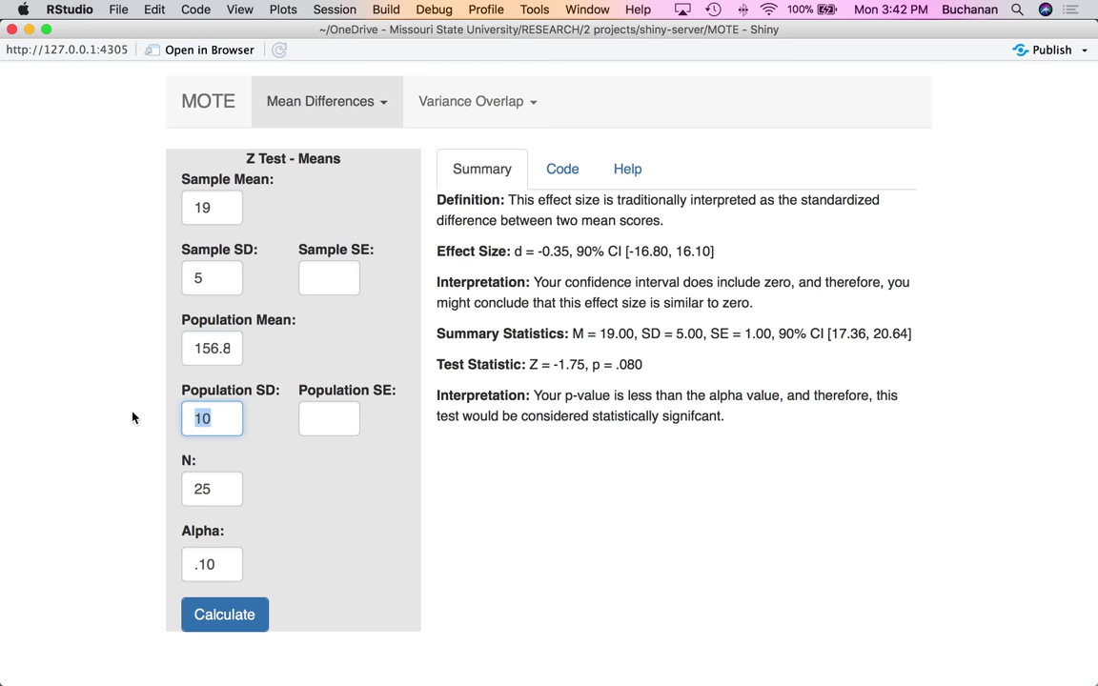
text(14.6)
click(689, 648)
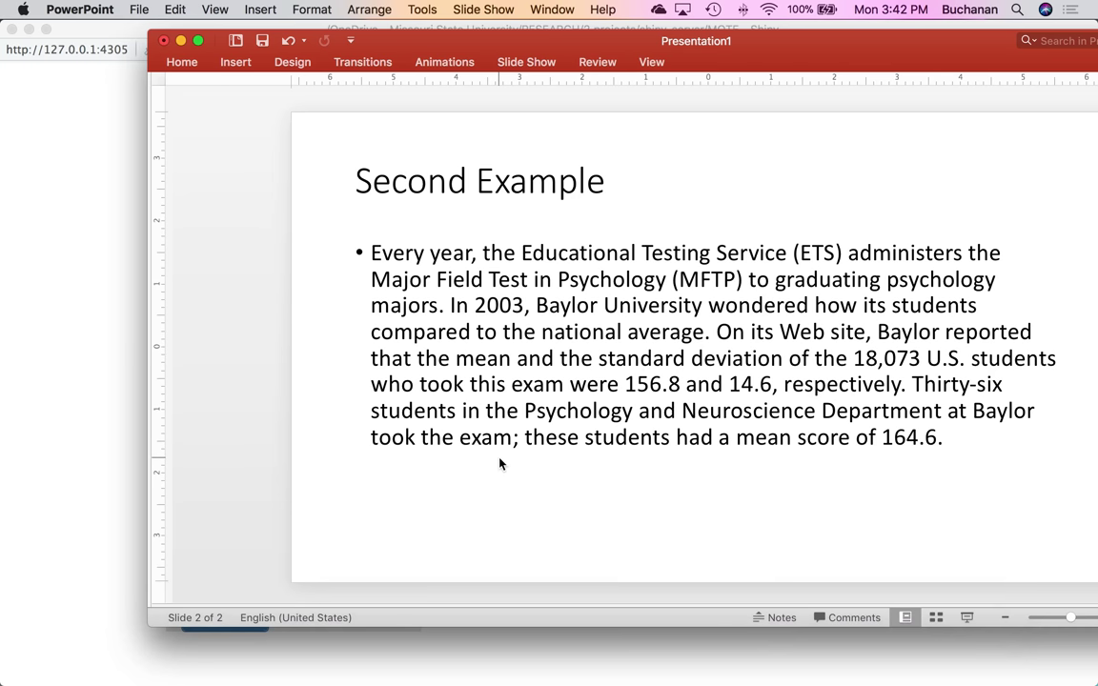
click(39, 430)
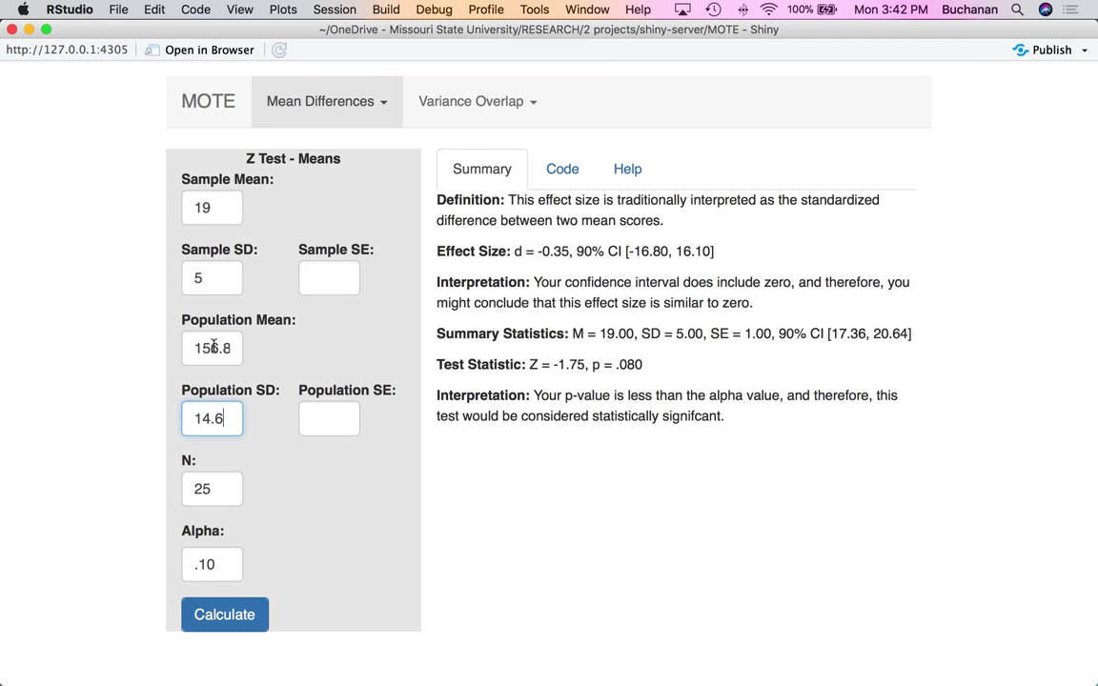
Set N 36, sample mean 164.6, sample SD 10, alpha .01, and calculate.
double_click(225, 483)
text(36)
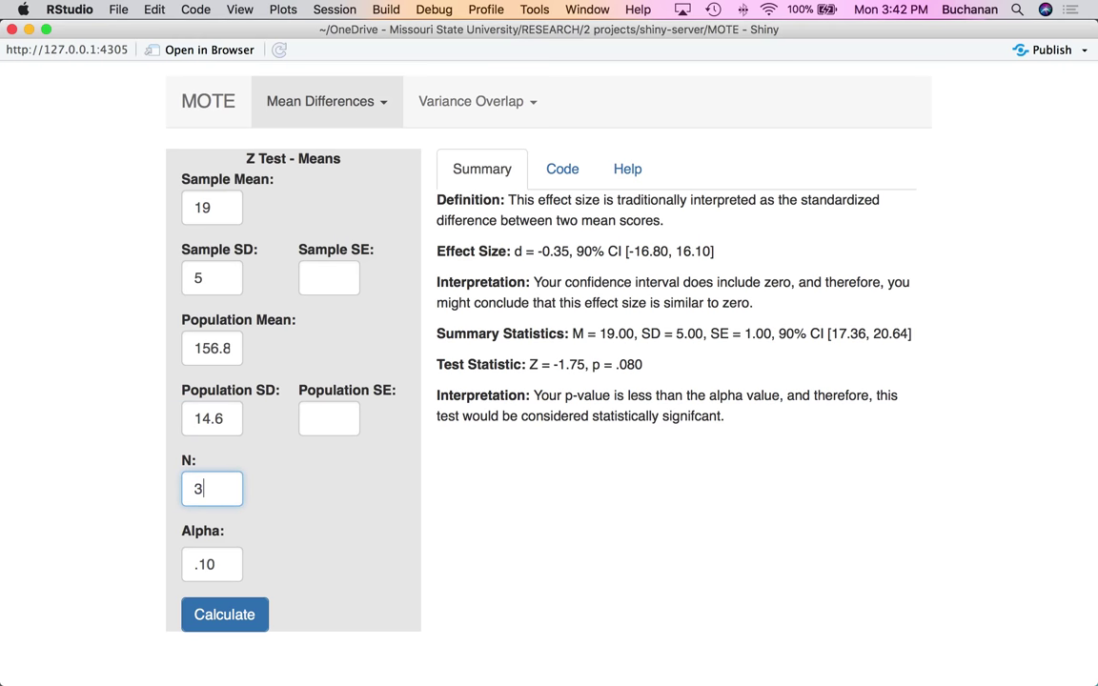
double_click(222, 202)
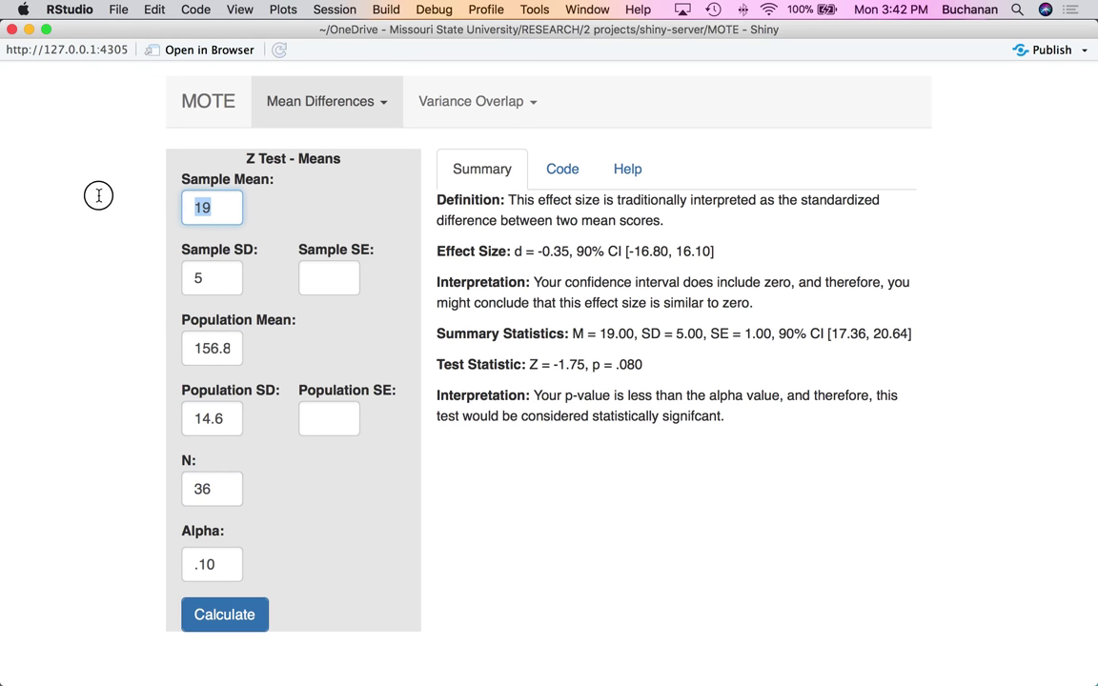
text(164.6)
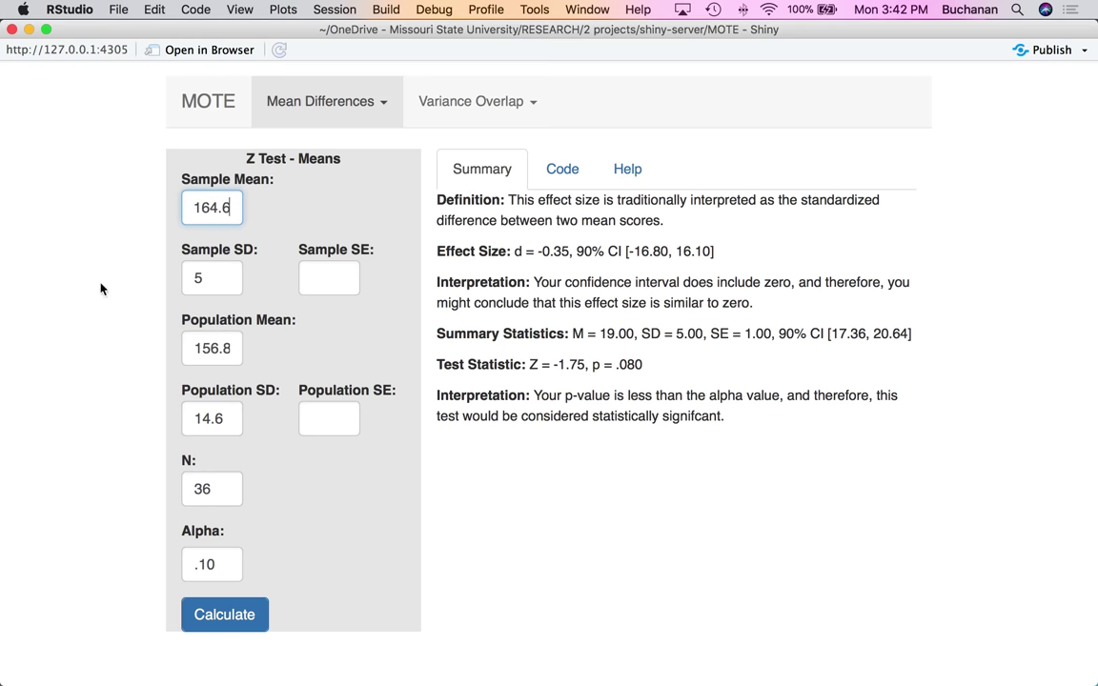
double_click(225, 272)
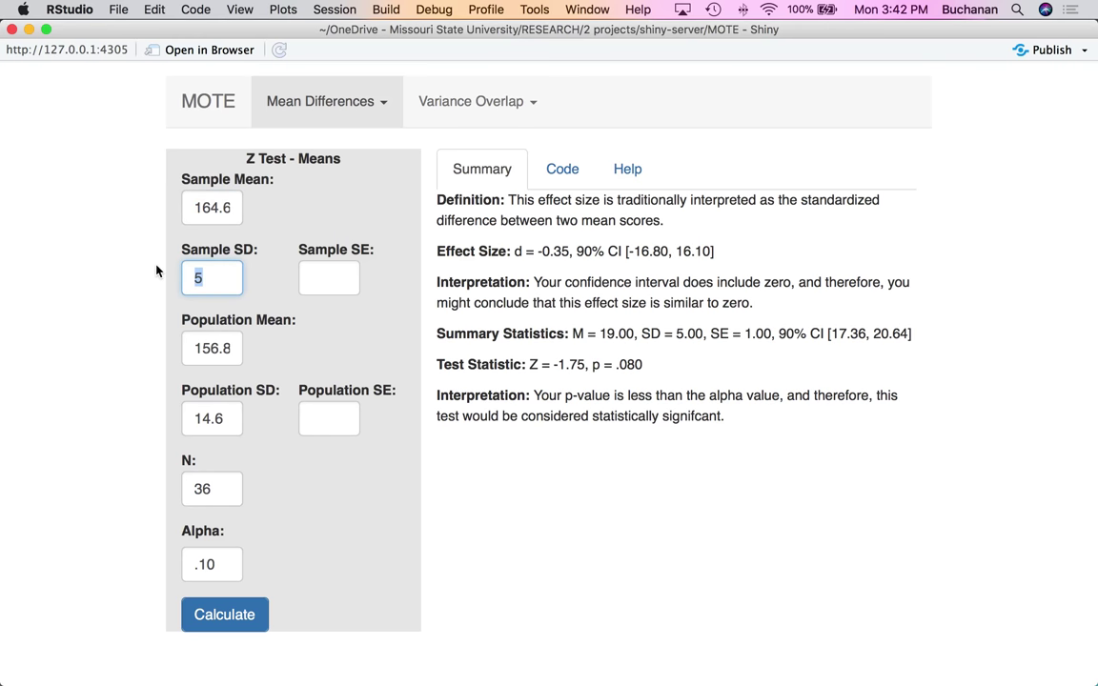
text(10)
drag(215, 563, 184, 562)
key(BackSpace)
text(.01)
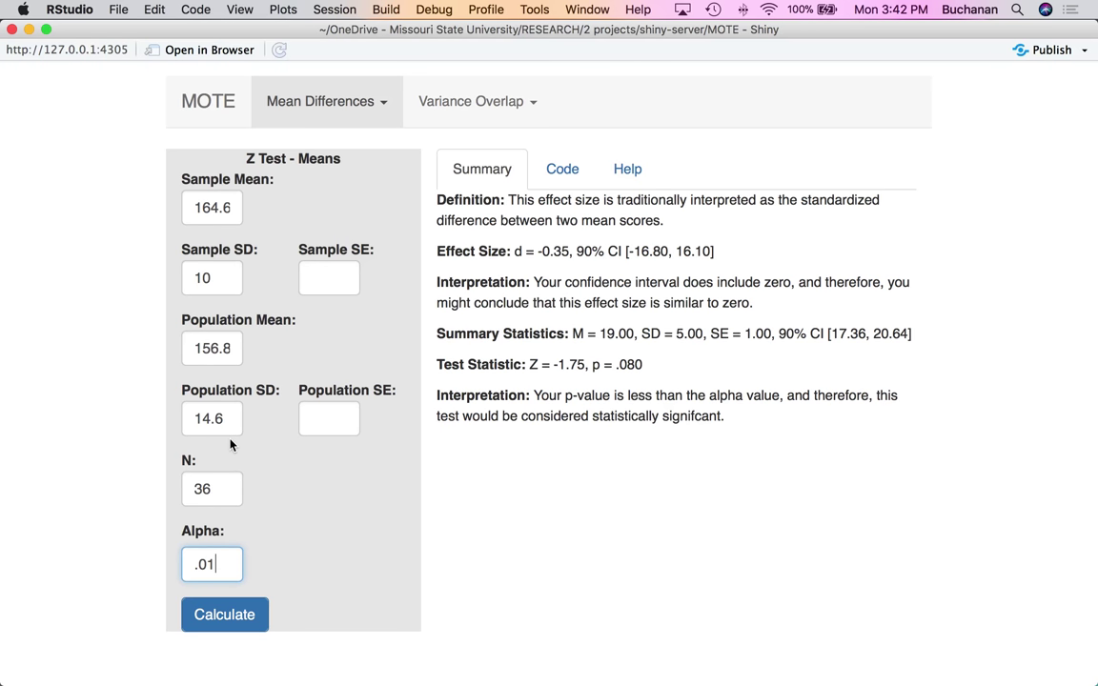
click(234, 615)
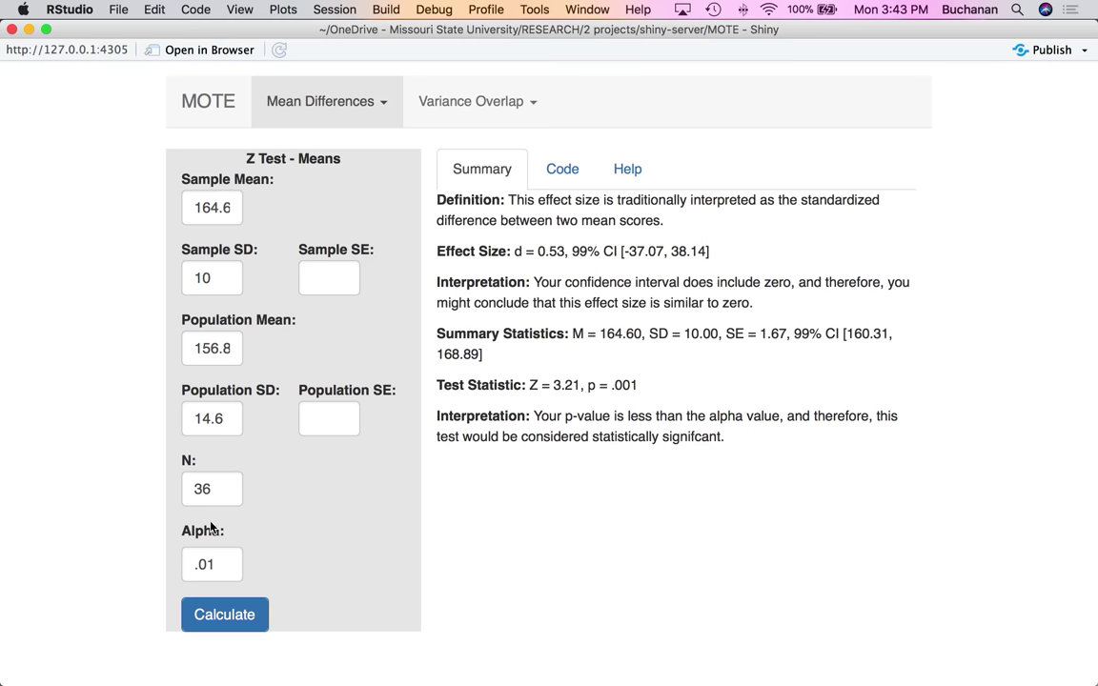
Select the sample size N field for editing.
click(217, 490)
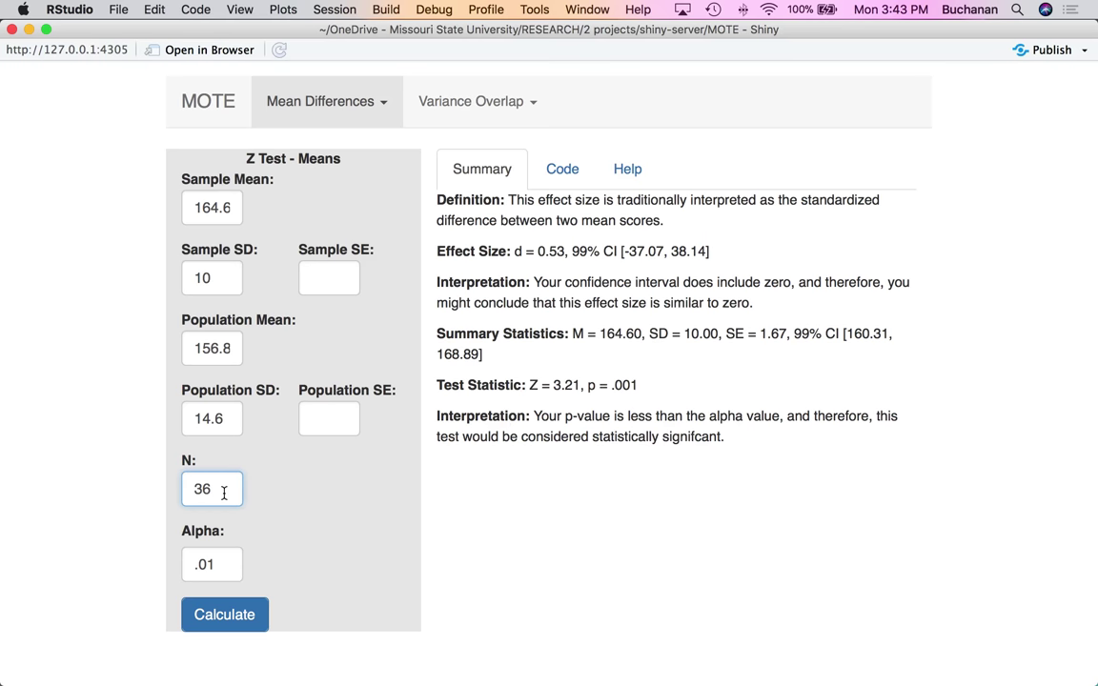
Complete N as 360, recalculate, and highlight the effect size confidence interval.
text(0)
click(235, 614)
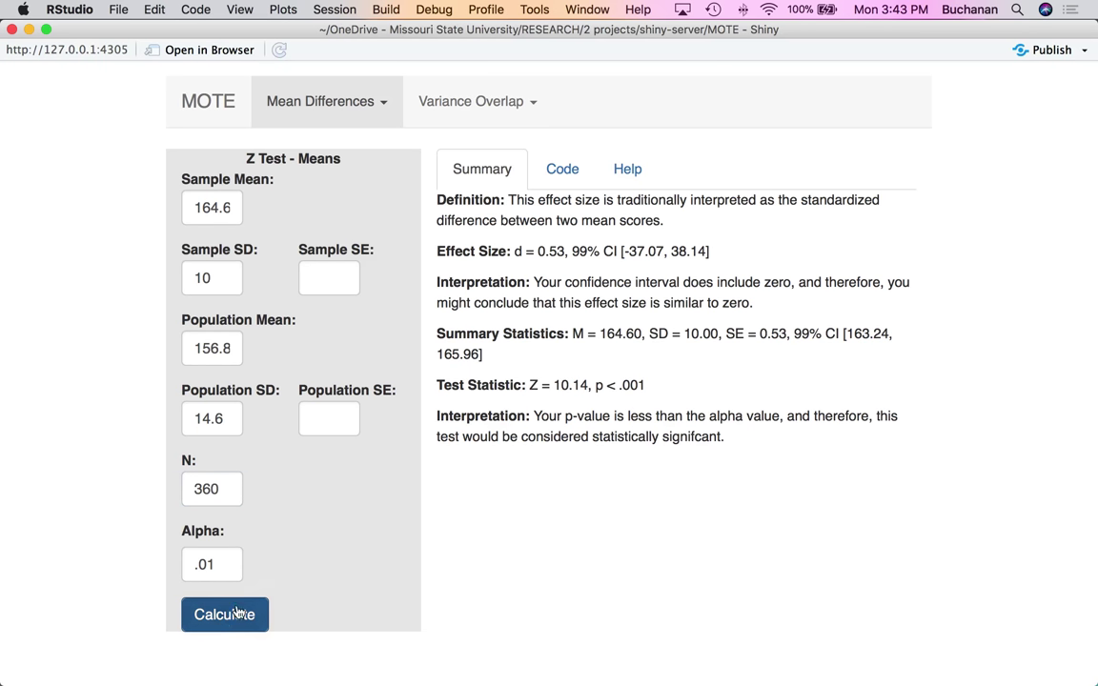
mouse_move(619, 252)
mouse_down()
mouse_move(717, 252)
mouse_move(616, 252)
mouse_up()
click(717, 252)
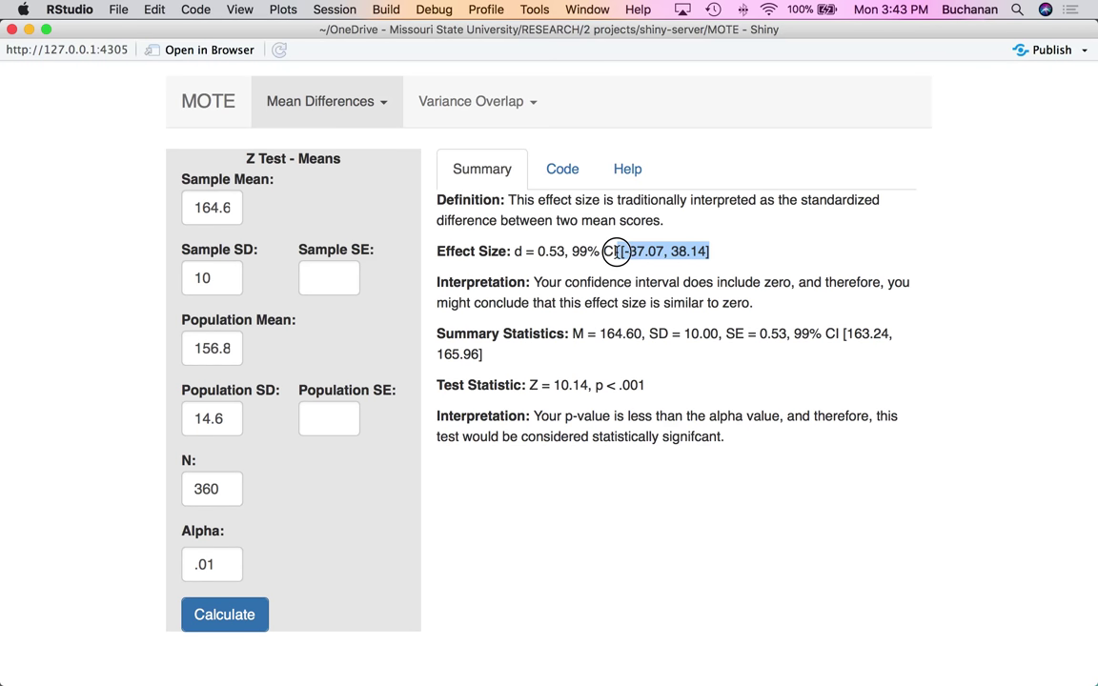
click(632, 253)
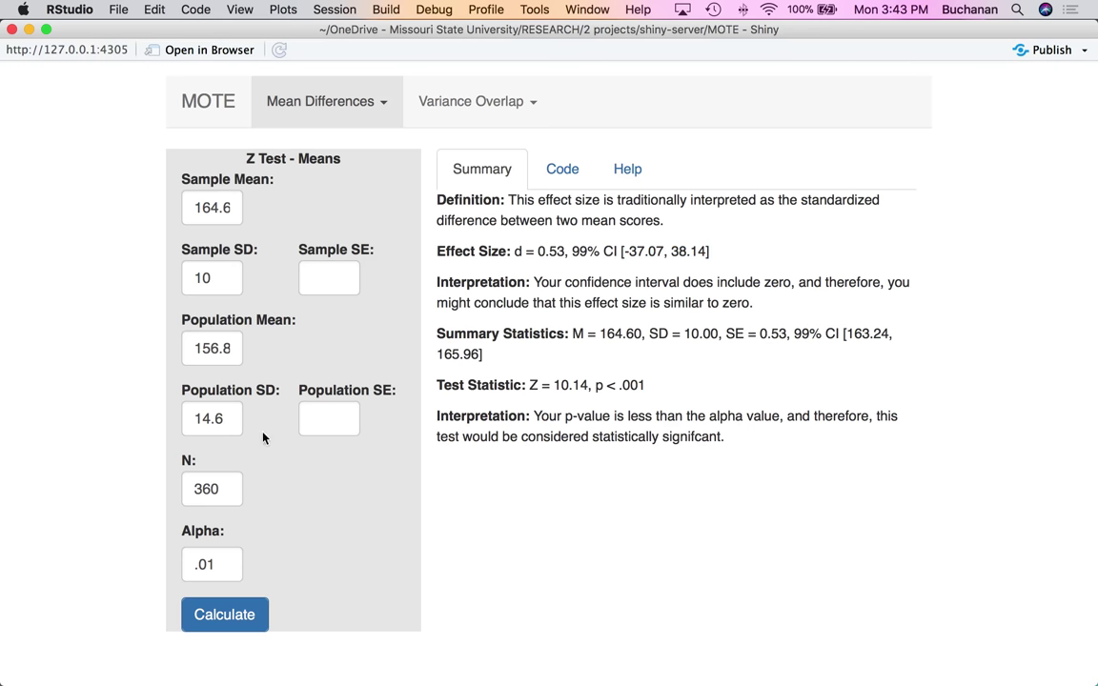
Highlight the effect size interval, the summary interval [163.24, 165.96] and the 99 percent confidence level.
click(624, 252)
drag(625, 252, 743, 253)
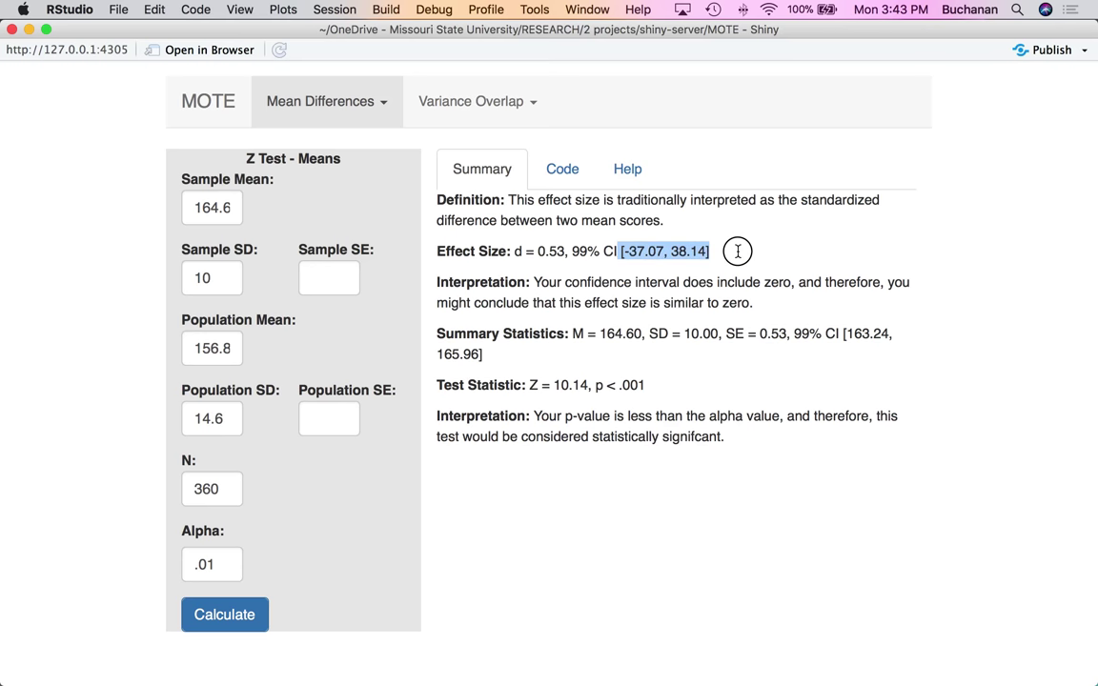
double_click(847, 337)
drag(850, 343, 486, 360)
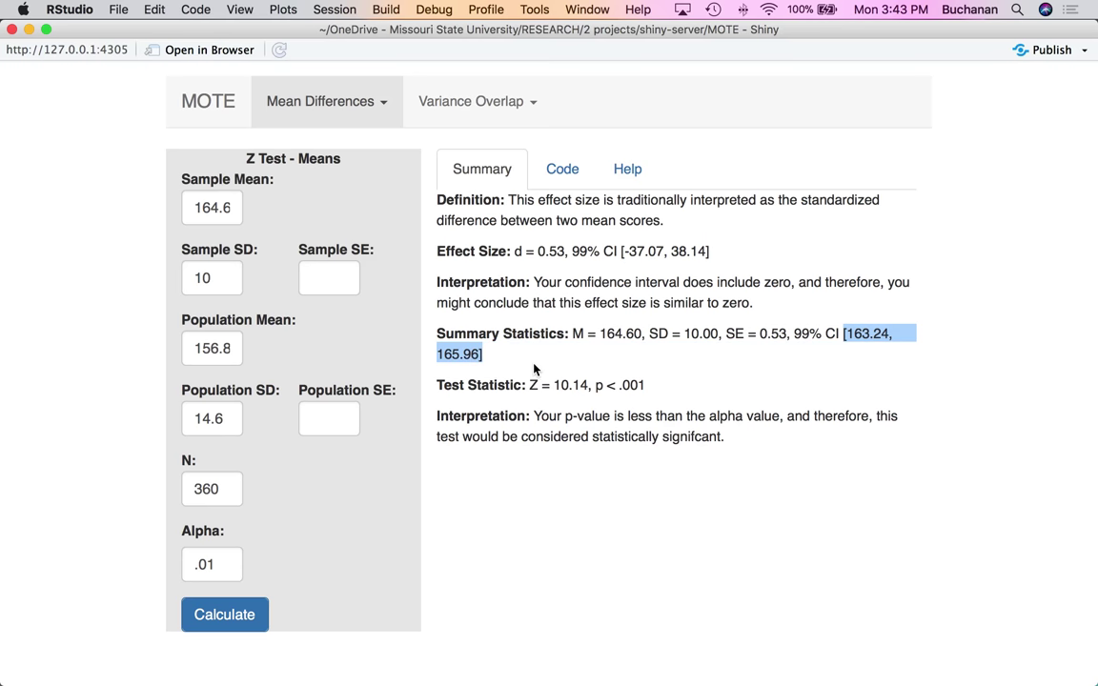
double_click(577, 251)
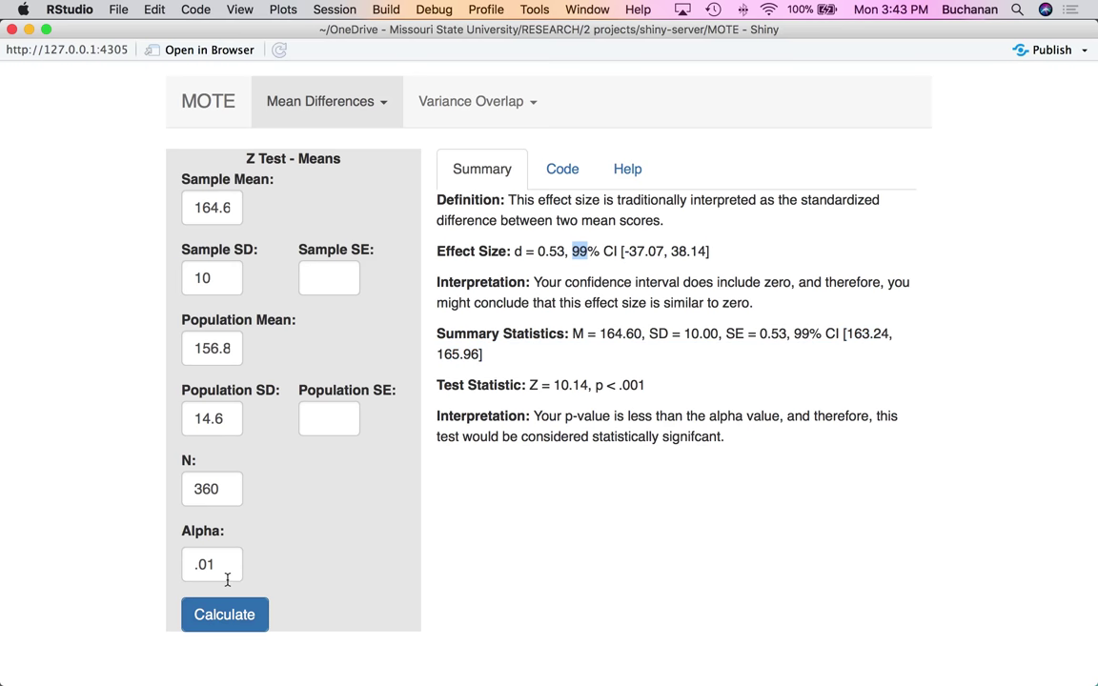
click(562, 169)
Scroll through the d.z.mean documentation, then switch to the Z Test - Z form from Mean Differences.
scroll(549, 340, down, 1)
scroll(549, 341, down, 2)
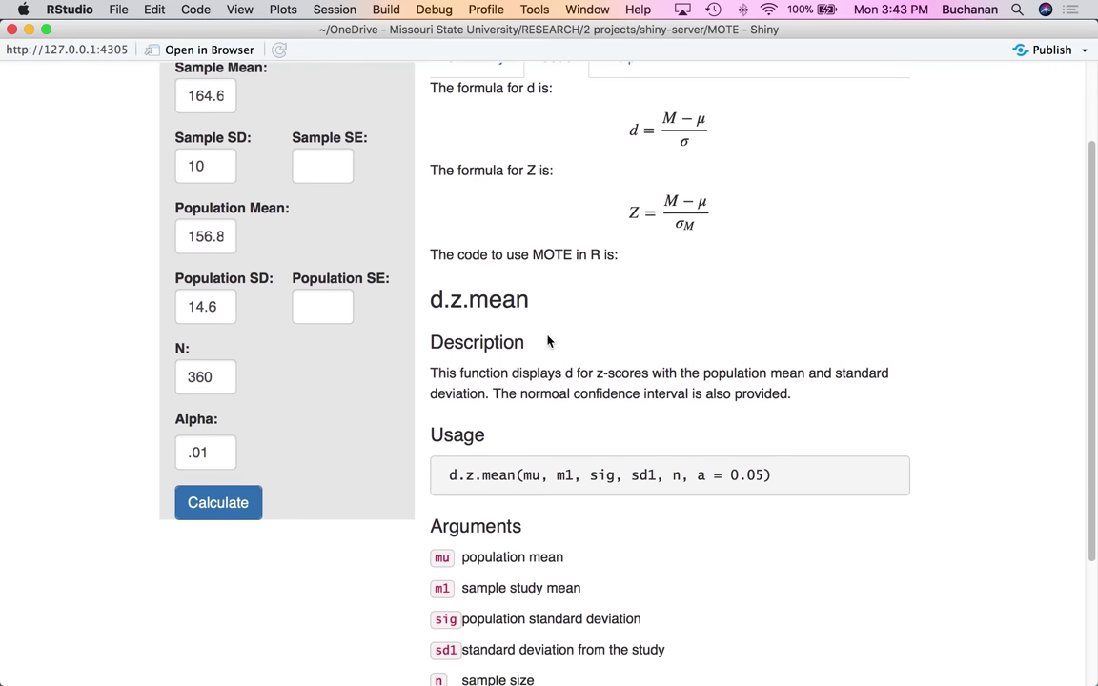
scroll(550, 340, up, 3)
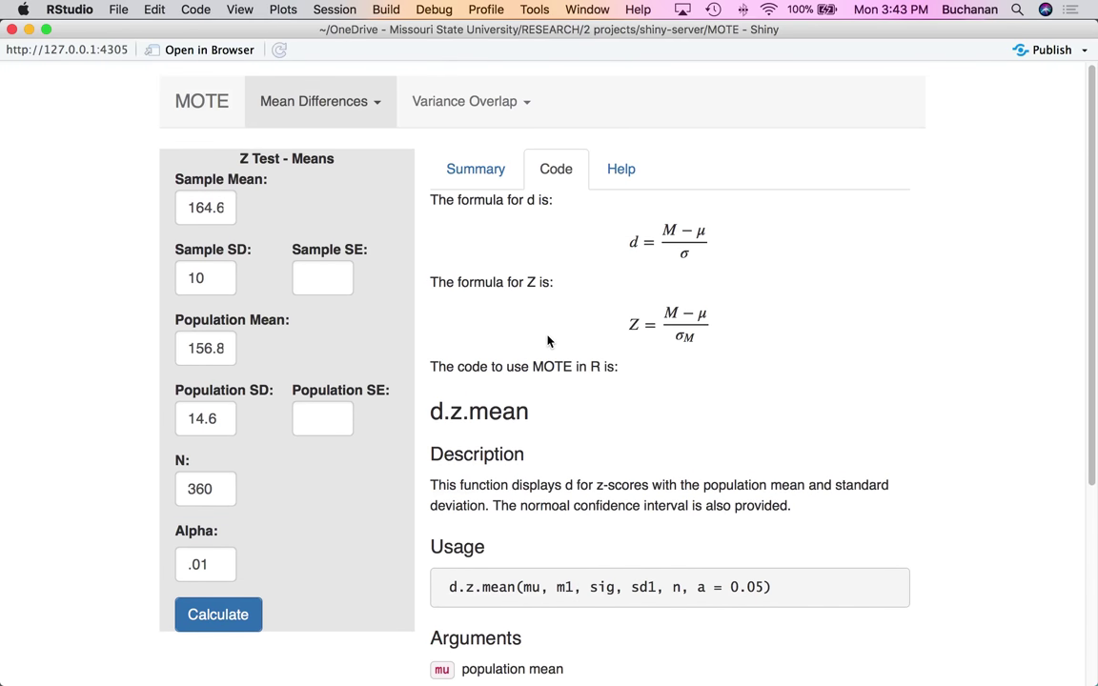
click(319, 103)
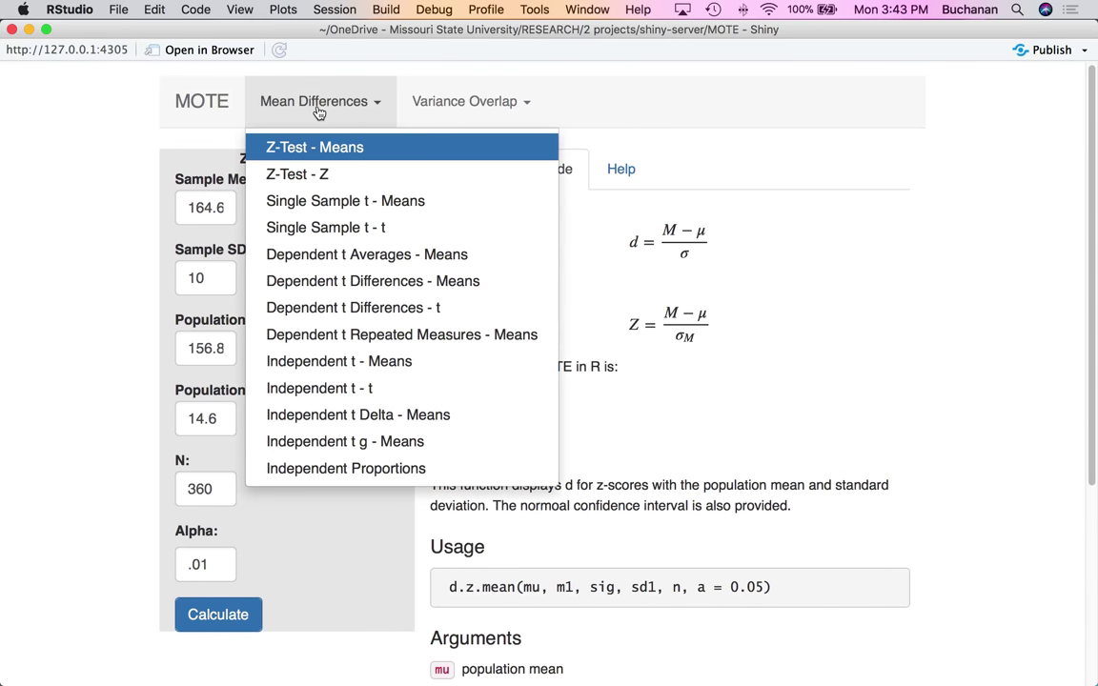
click(328, 181)
Enter Z 2.5, N 100, population SD 4 and alpha .05, then calculate.
click(227, 207)
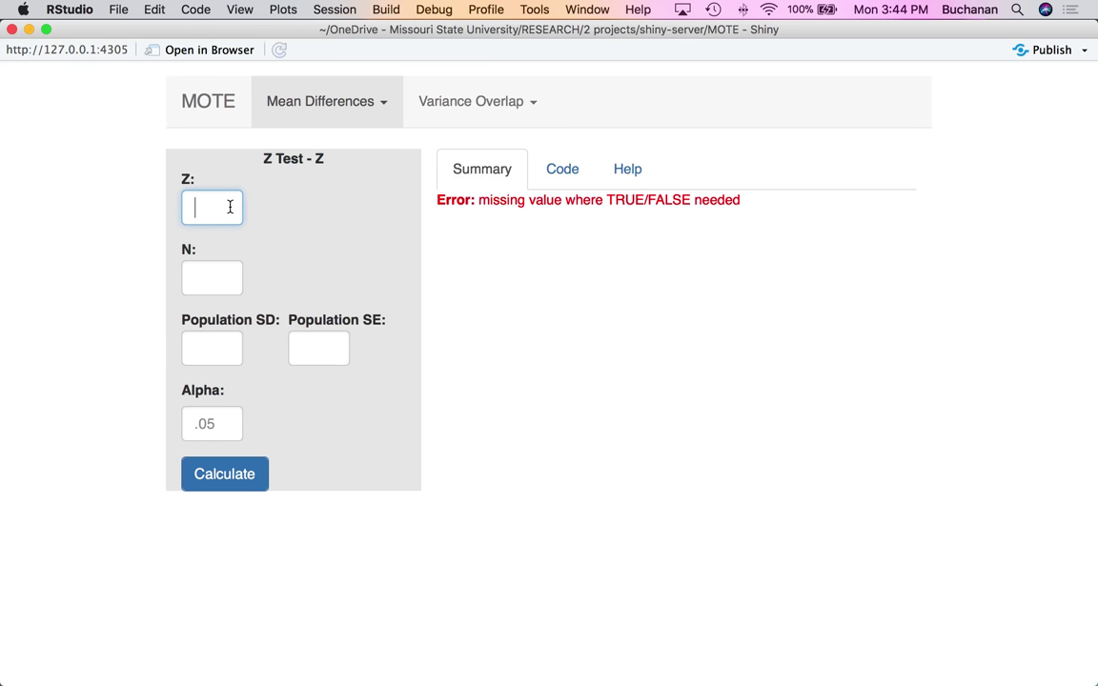
text(2.5)
key(Tab)
text(100)
key(Tab)
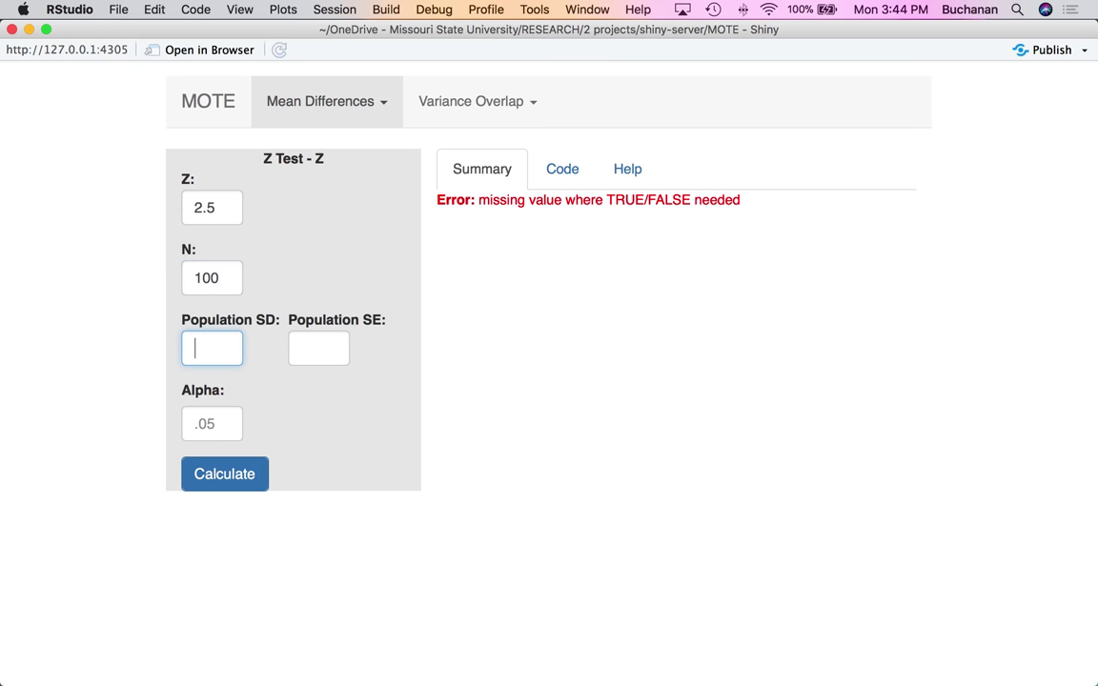
text(4)
key(Tab)
key(Tab)
text(.05)
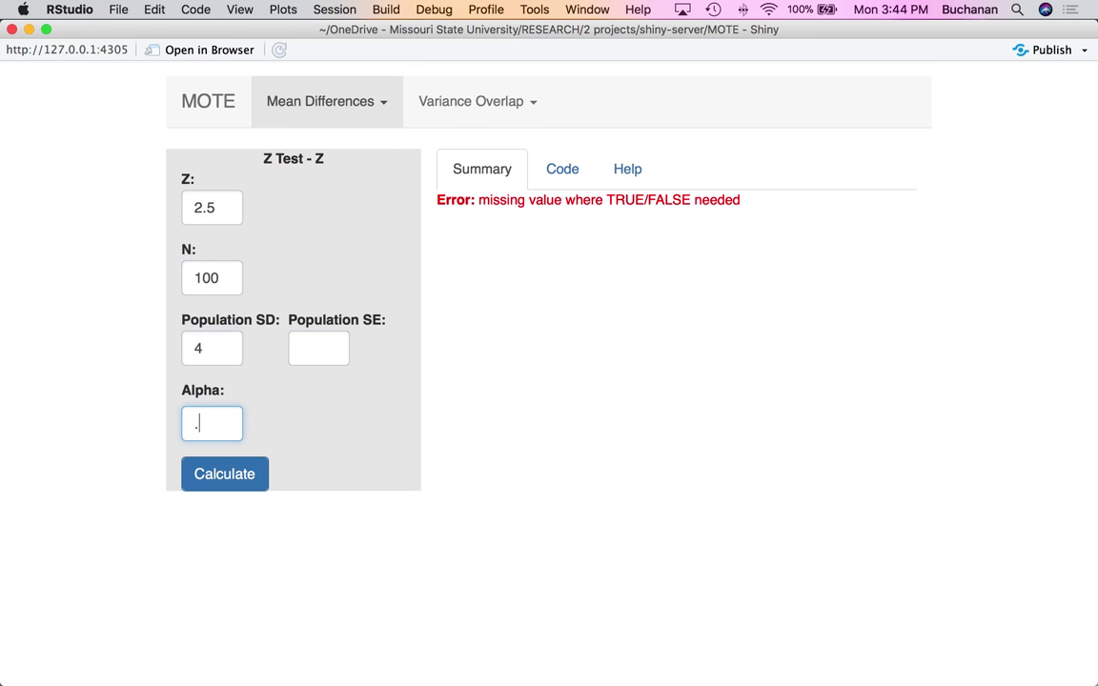
click(247, 480)
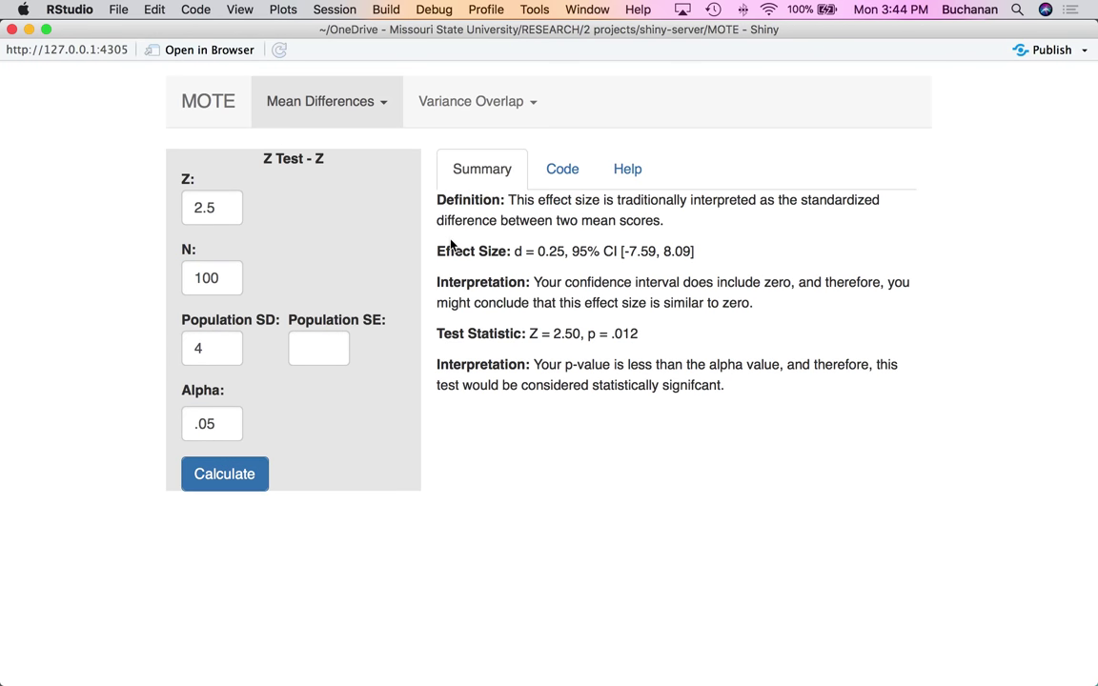
Highlight the effect size definition, d = 0.25 and p = .012 in the results.
drag(454, 199, 699, 224)
click(699, 224)
drag(515, 250, 705, 251)
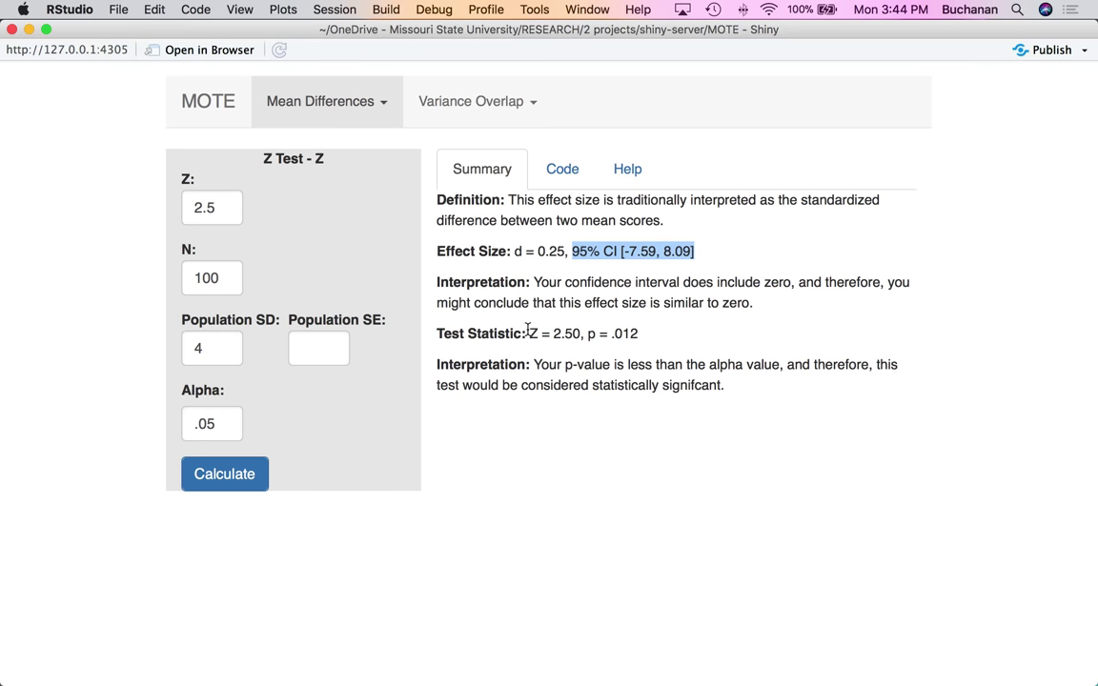
drag(588, 334, 642, 337)
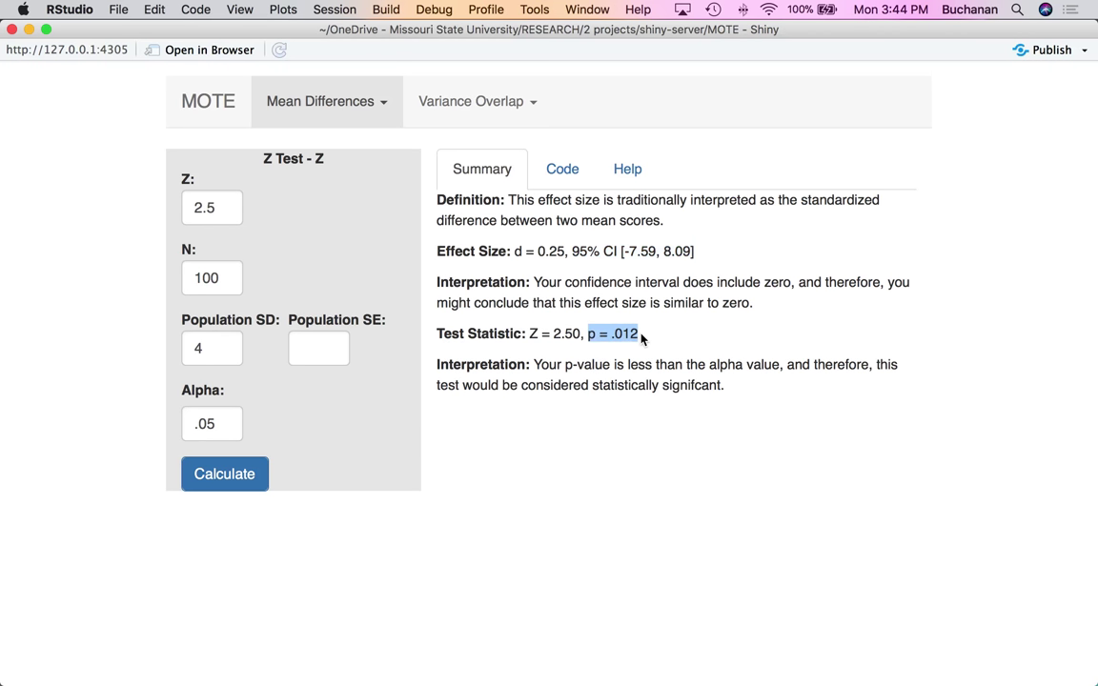
click(563, 173)
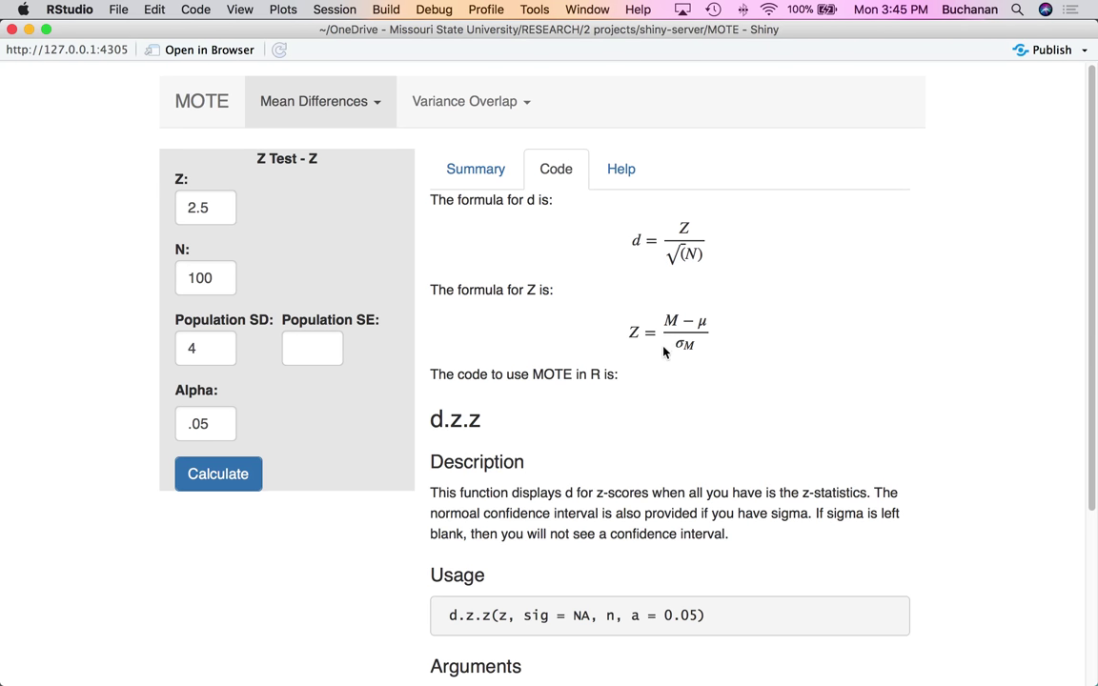
Highlight the Z formula, then scroll through the d.z.z description and arguments and back to the top.
drag(626, 332, 701, 342)
click(732, 335)
scroll(613, 463, down, 2)
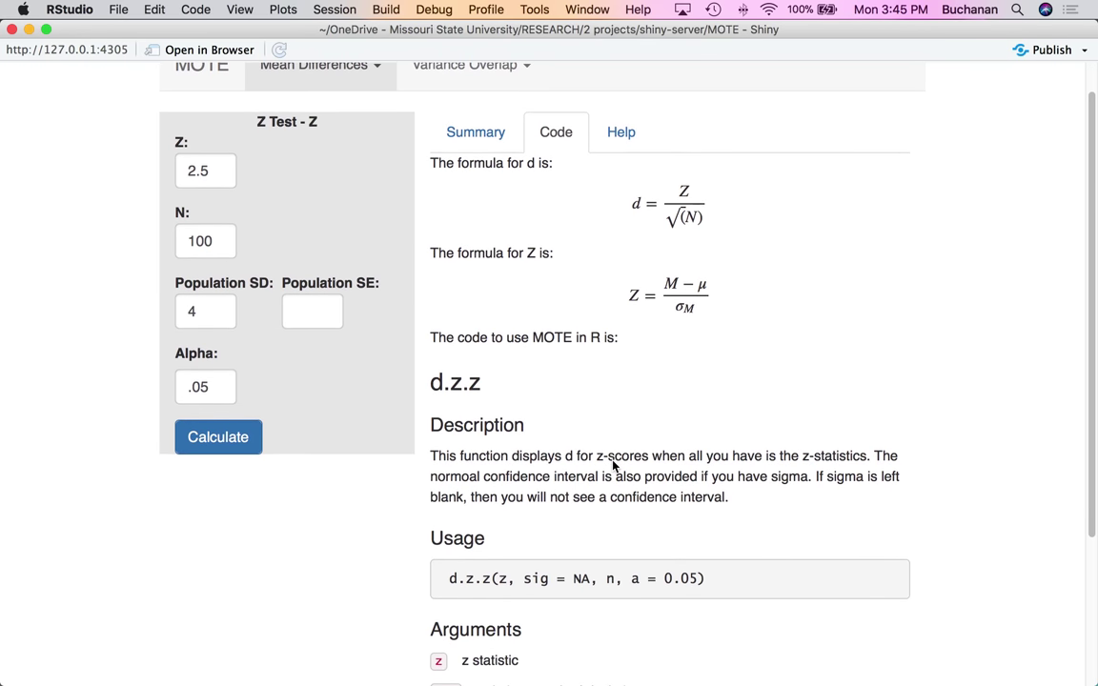
scroll(613, 464, down, 5)
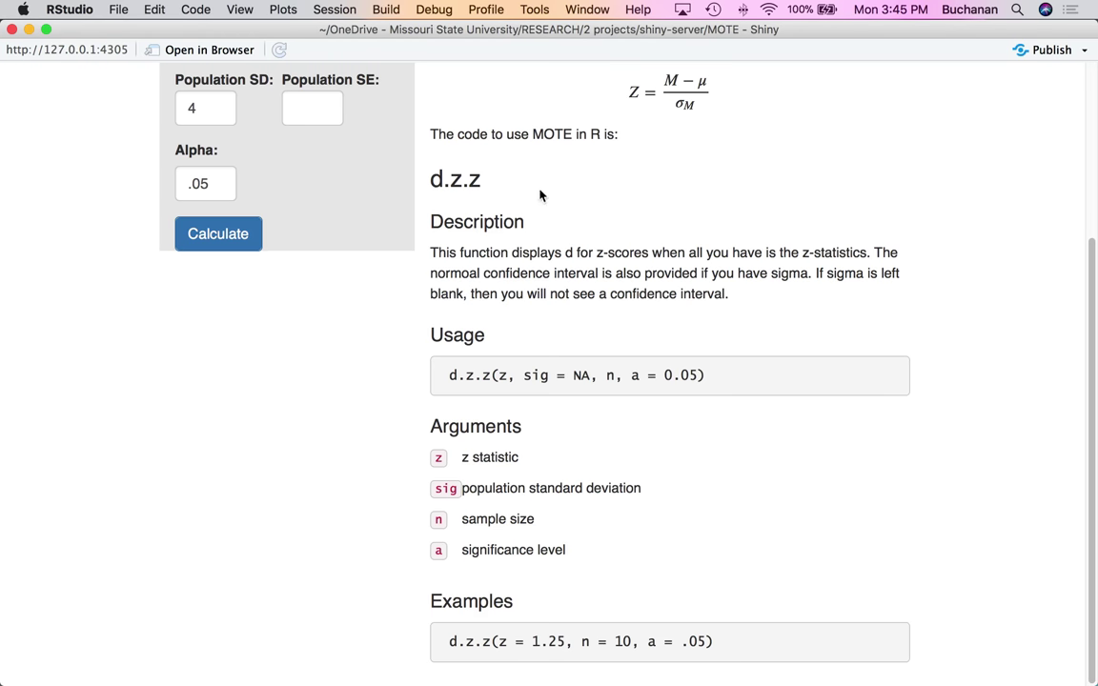
drag(493, 252, 718, 305)
click(709, 329)
scroll(709, 341, up, 5)
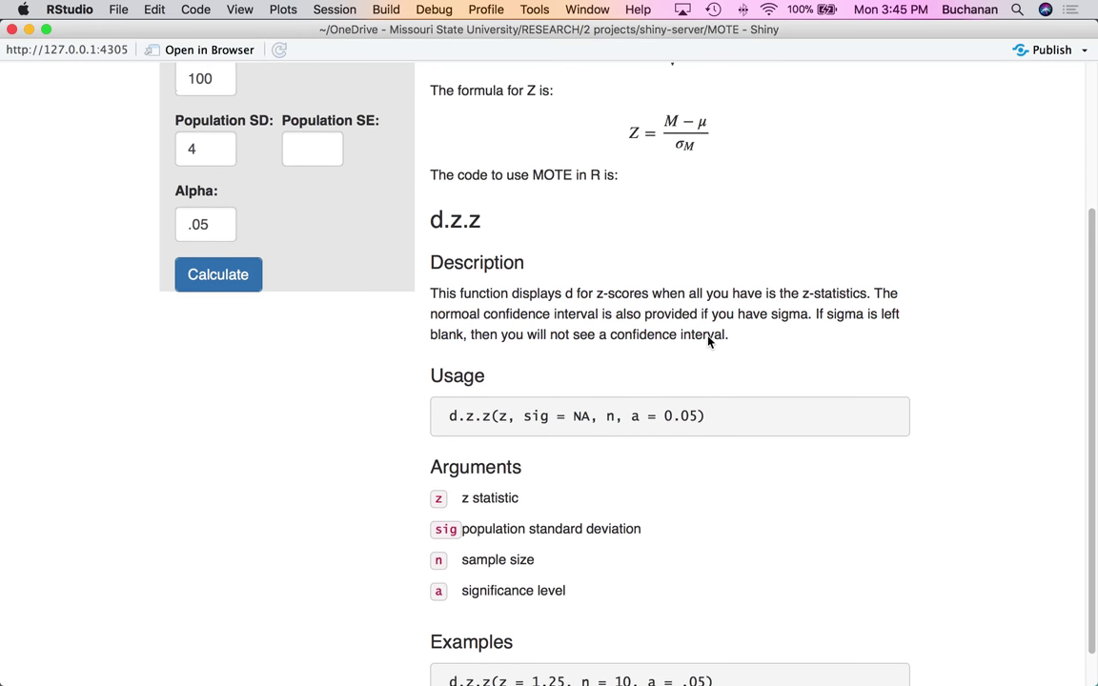
scroll(711, 340, up, 1)
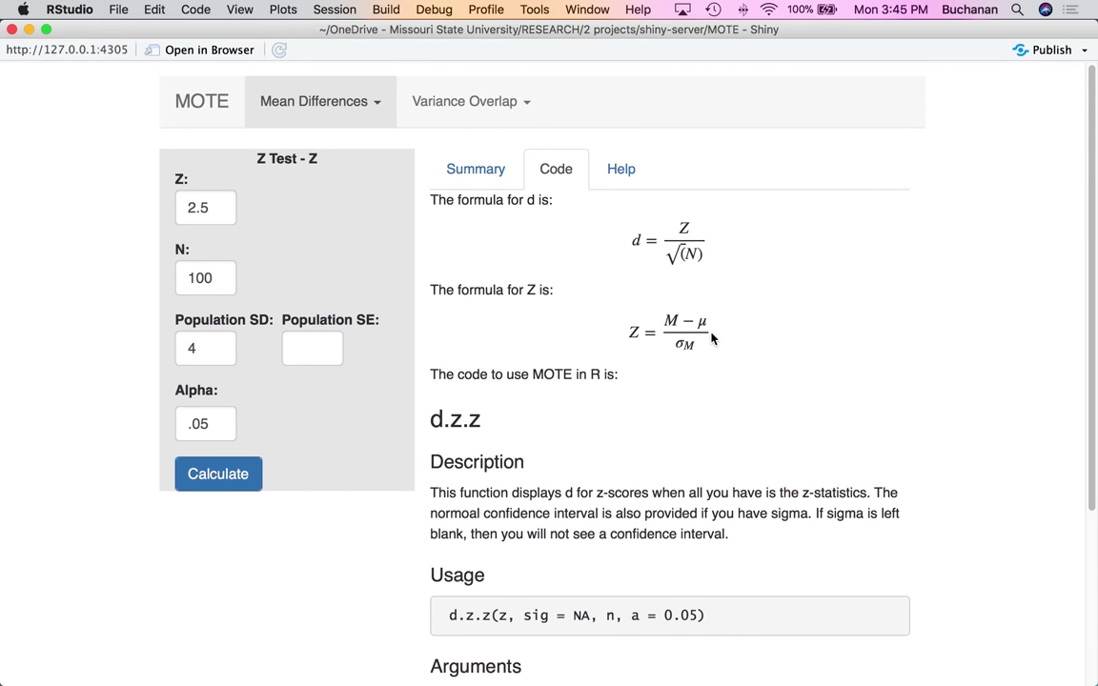
click(307, 99)
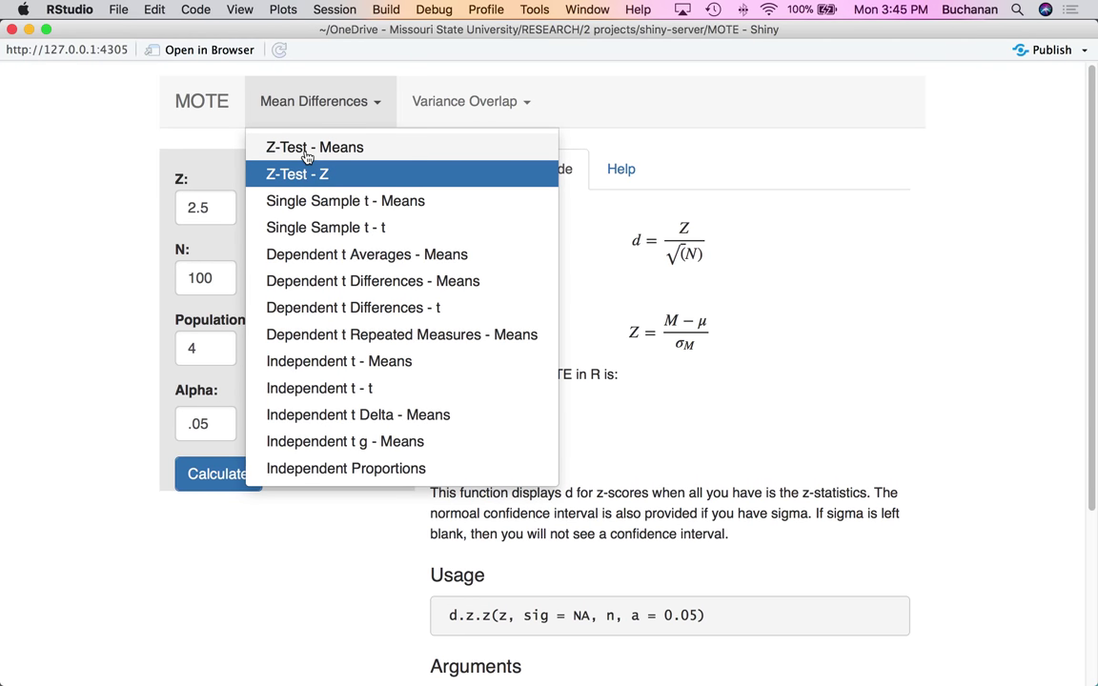
Switch to the blank Single Sample t - t form and bring QuickTime Player forward.
click(373, 227)
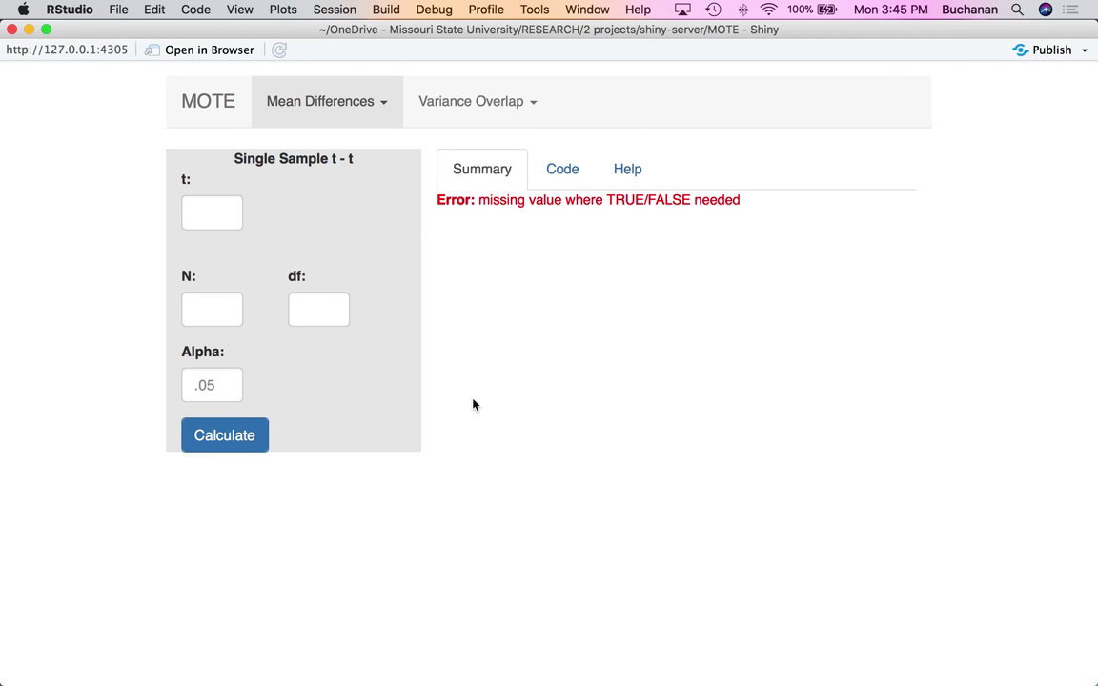
click(755, 650)
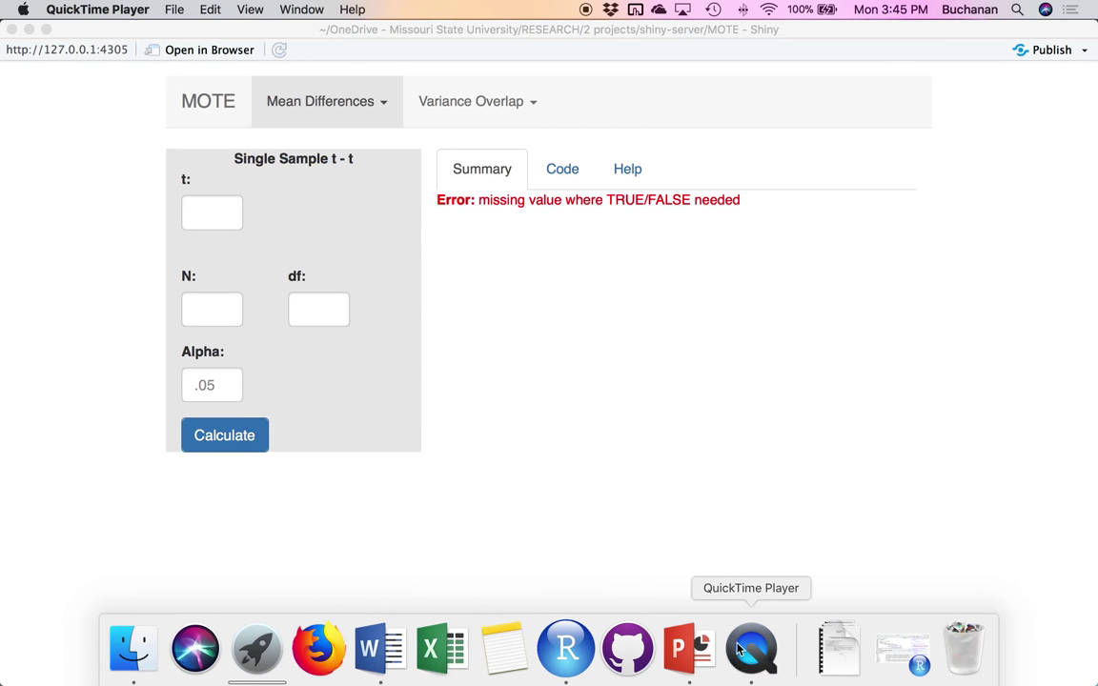